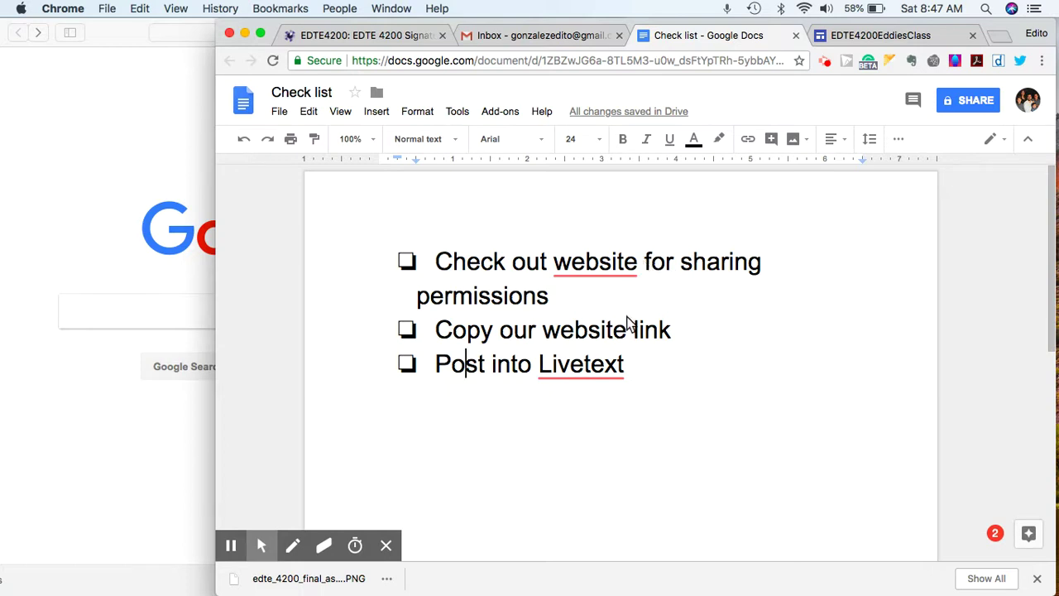
- Publish Eddie's Class from the Sites editor and choose View published site in a new tab
click(618, 358)
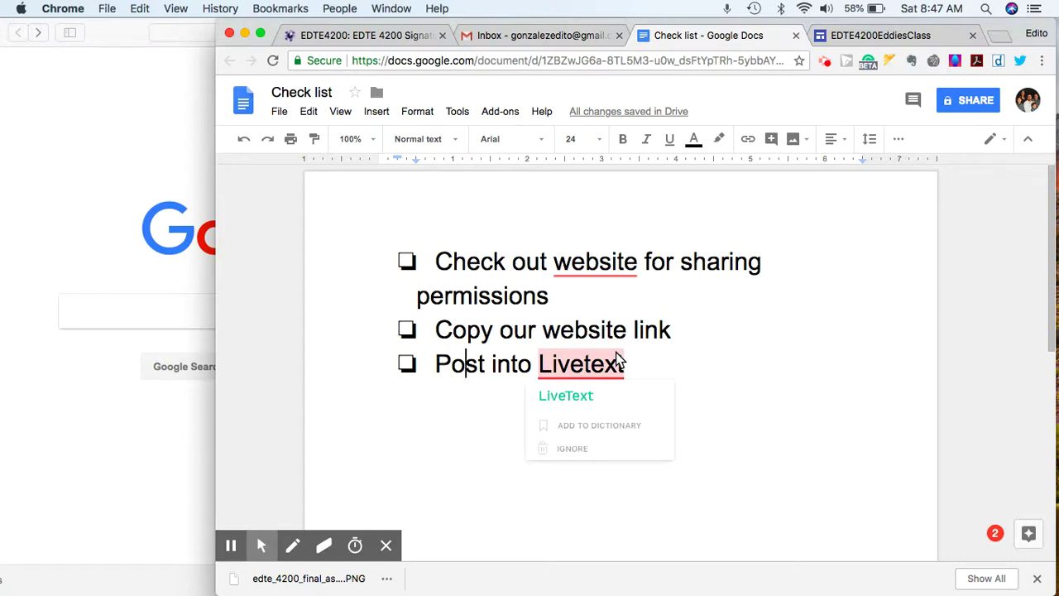
click(852, 35)
mouse_move(756, 147)
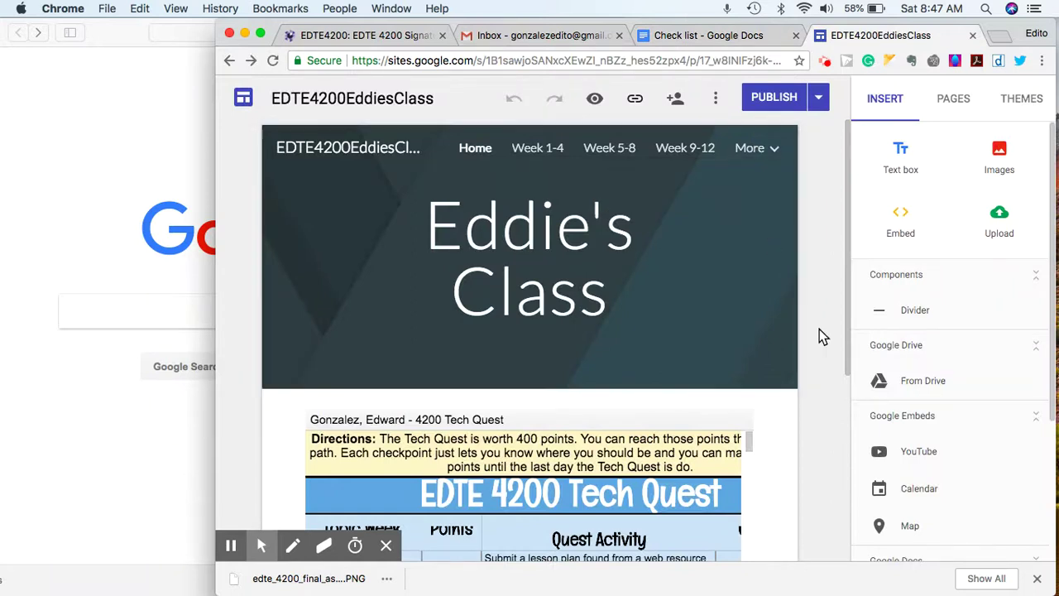
scroll(819, 402, down, 3)
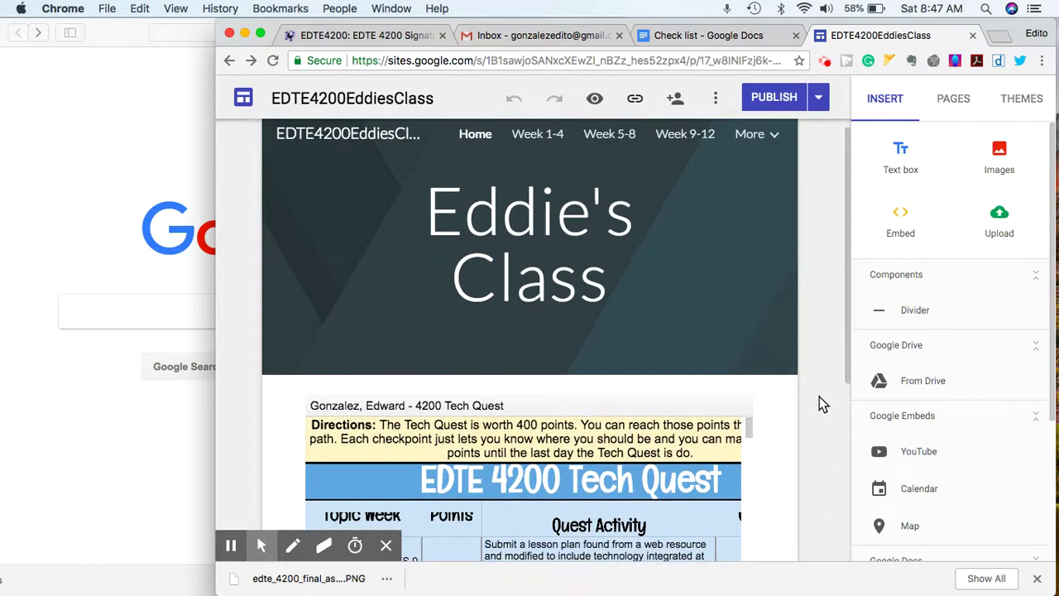
scroll(819, 404, down, 2)
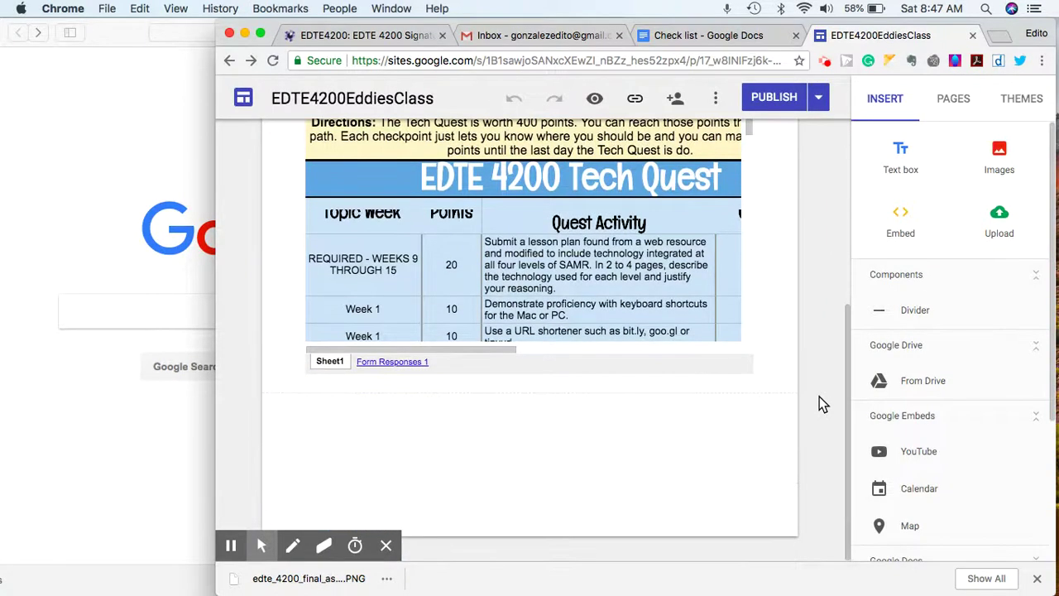
scroll(819, 397, up, 3)
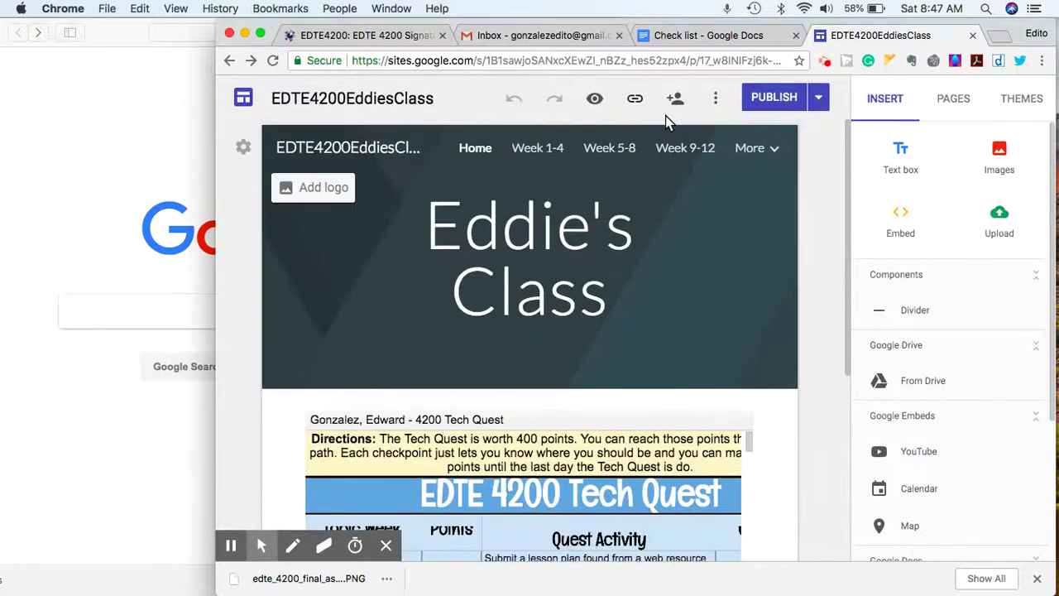
click(764, 98)
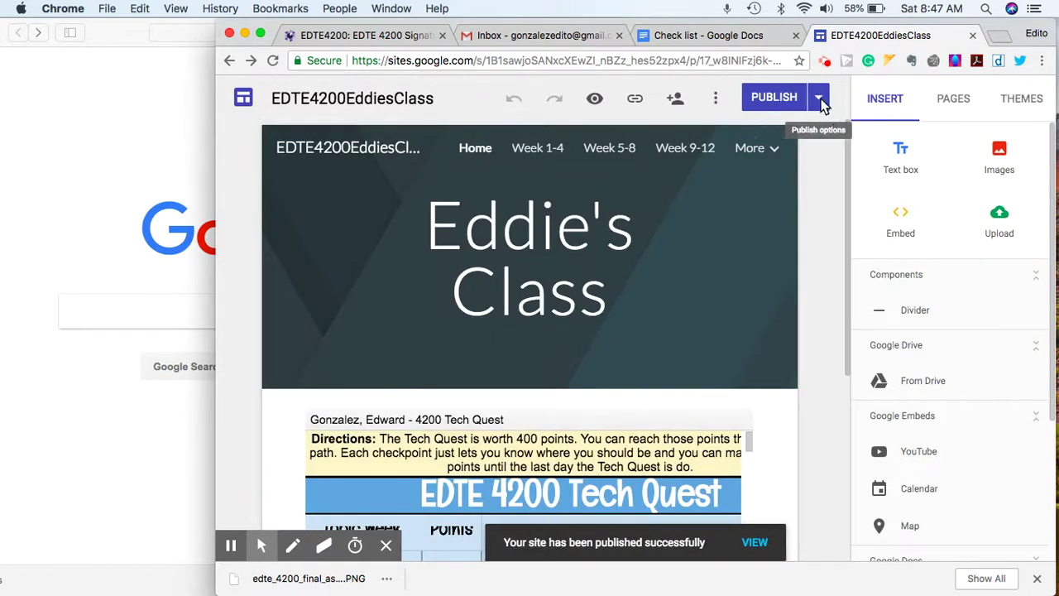
click(818, 97)
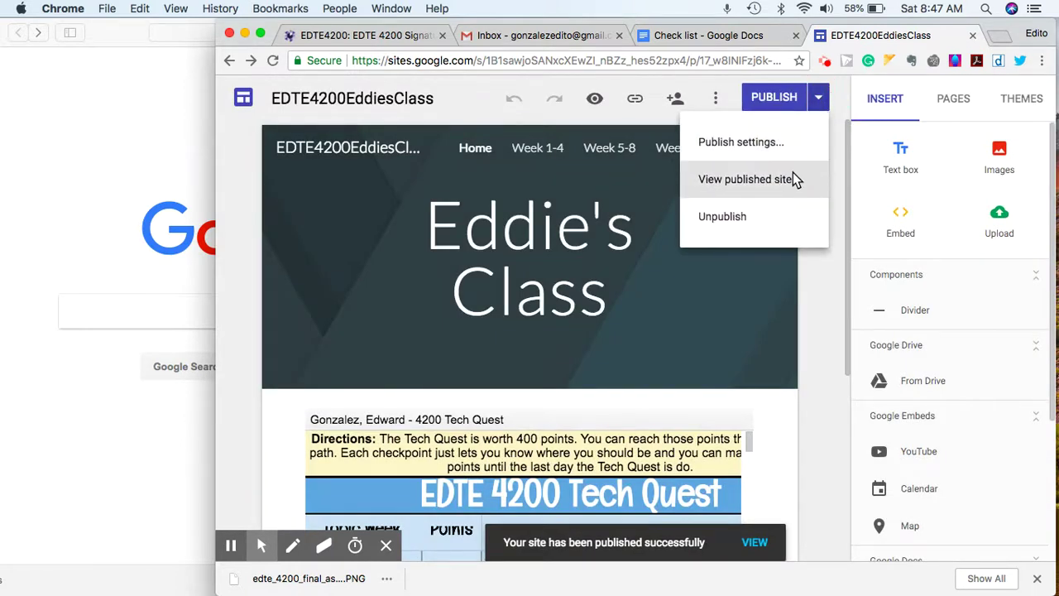
click(771, 182)
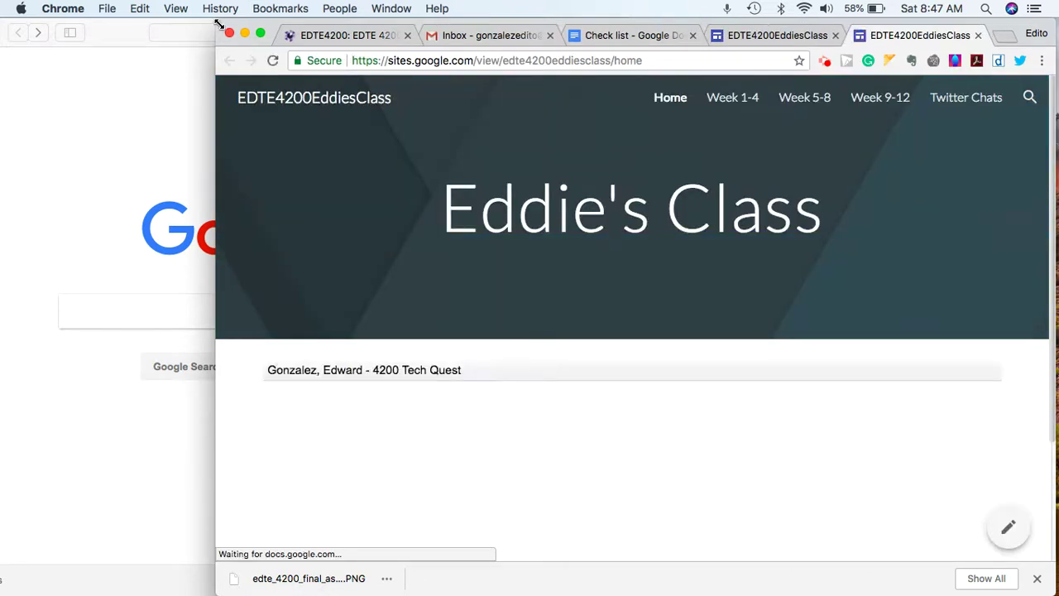
- Shift the Chrome window with the published site right and bring Safari forward
mouse_move(218, 24)
mouse_down()
mouse_move(321, 3)
mouse_move(416, 5)
mouse_up()
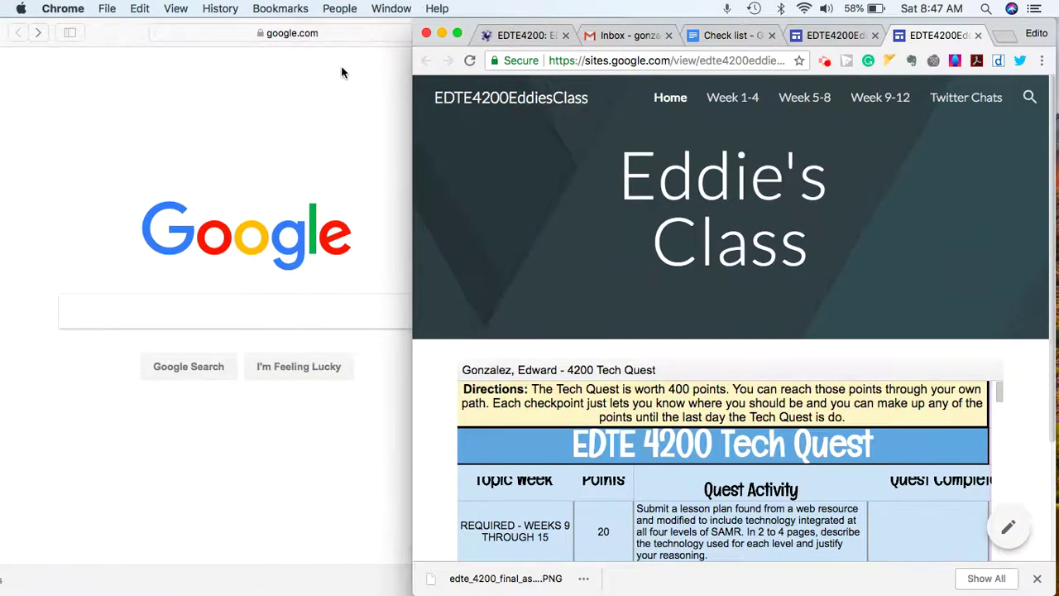
click(340, 73)
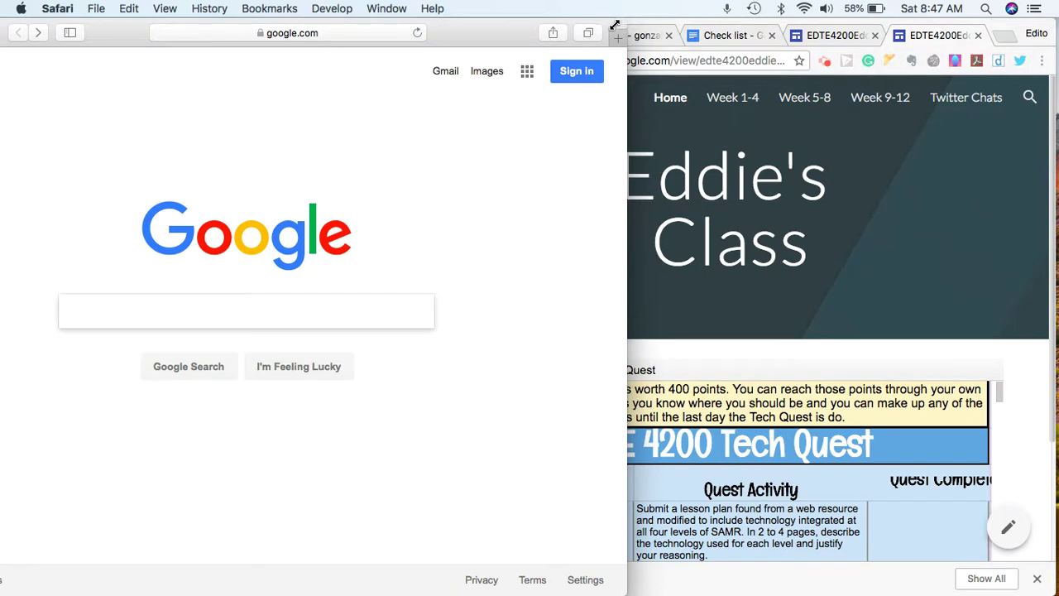
- Narrow the Safari window on Google's homepage so it sits beside the published class site
drag(625, 25, 466, 23)
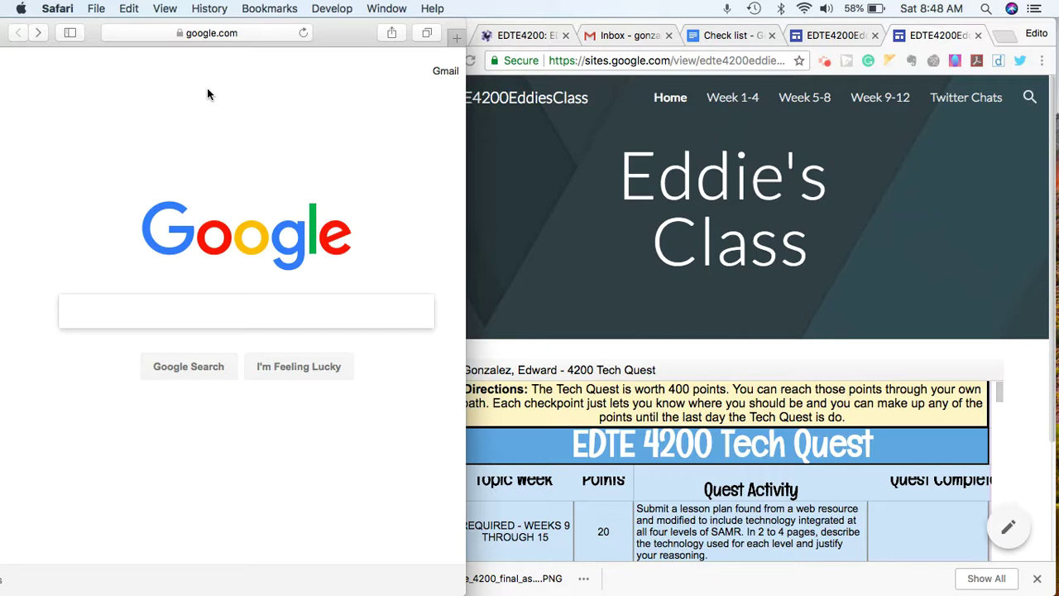
scroll(379, 146, right, 5)
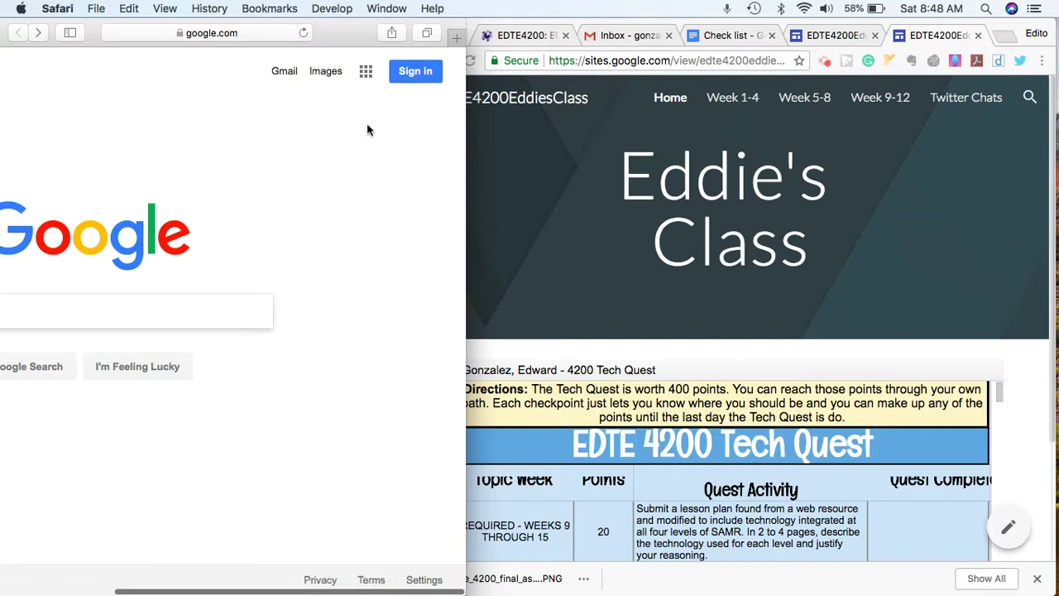
scroll(368, 240, left, 3)
scroll(368, 240, left, 2)
scroll(369, 240, right, 5)
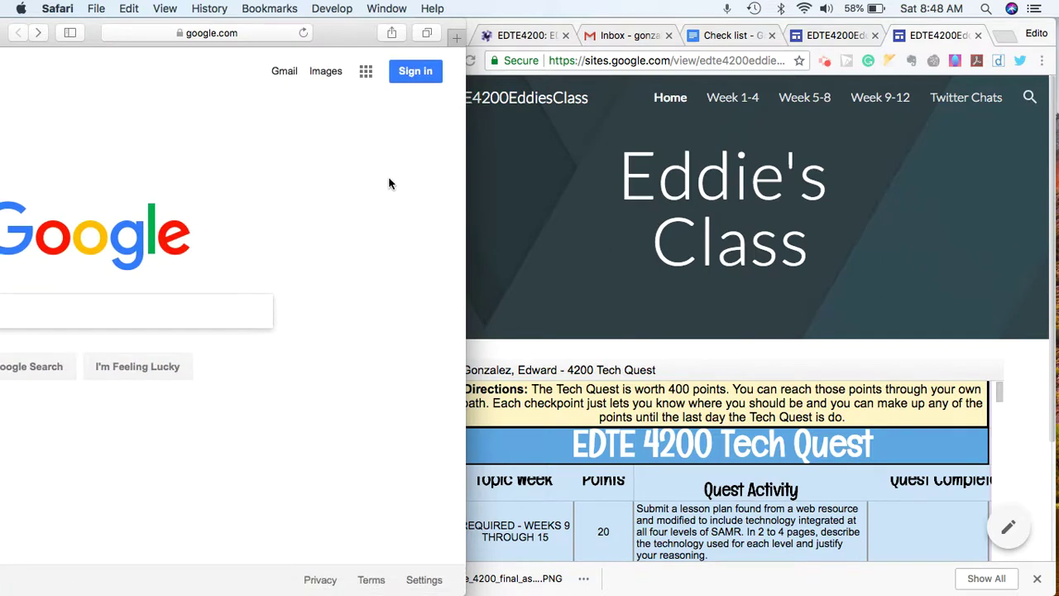
scroll(389, 183, right, 1)
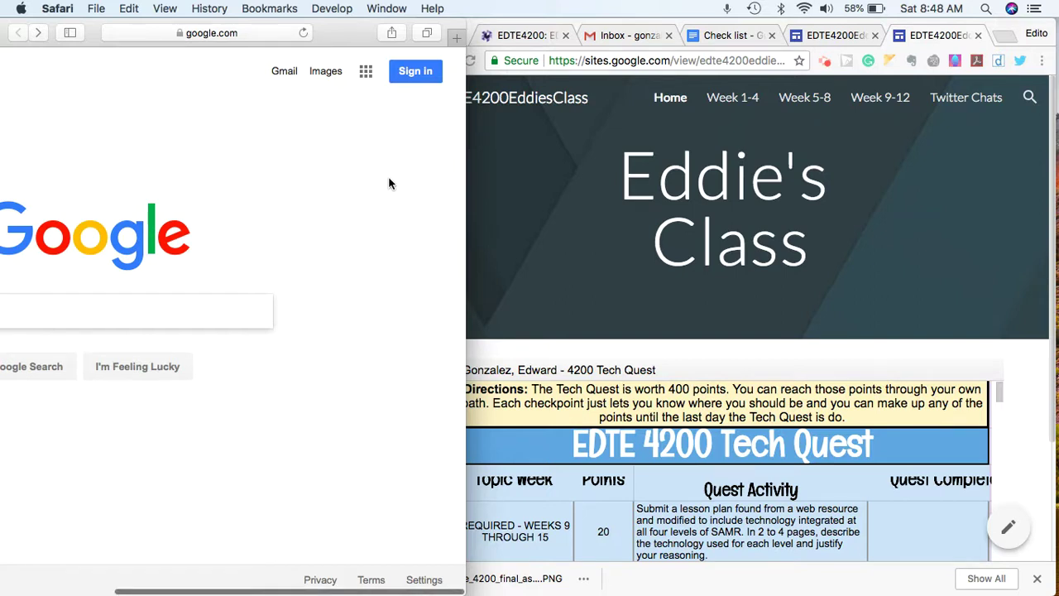
scroll(390, 184, left, 2)
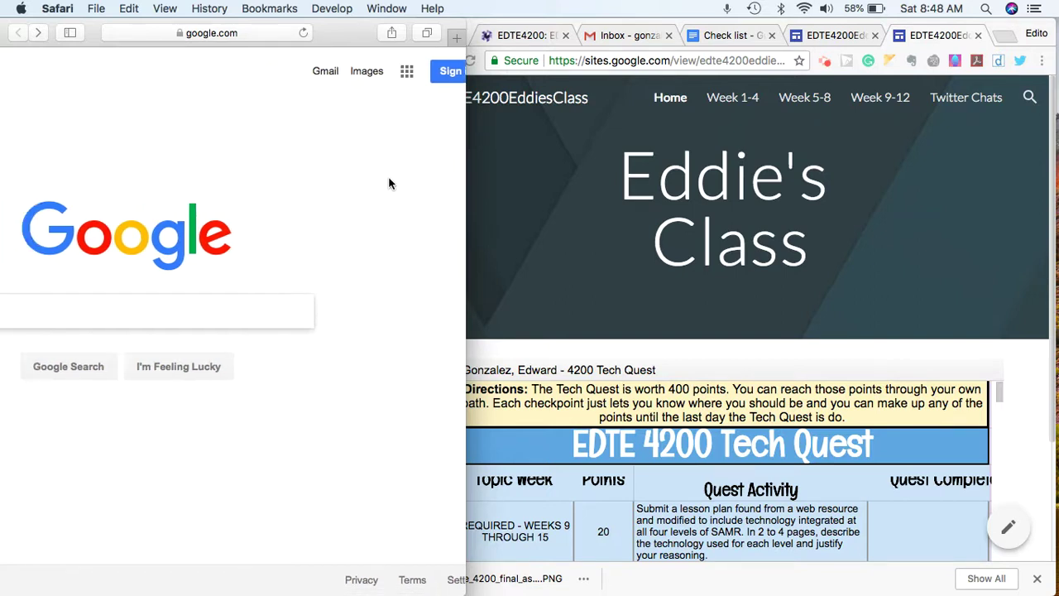
scroll(390, 182, right, 3)
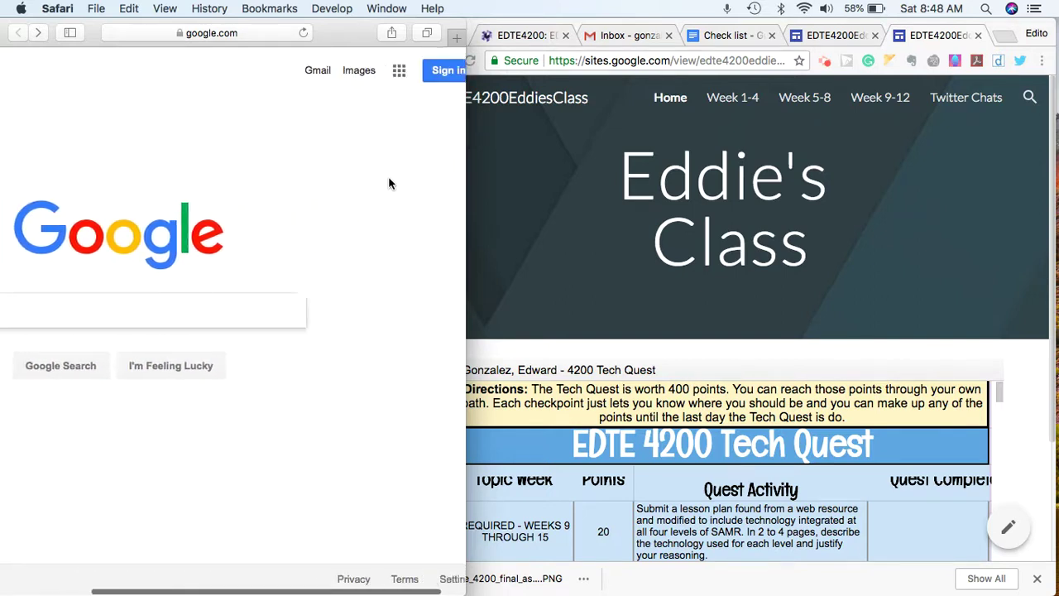
- Copy the published site's URL from Chrome and load it in Safari
click(772, 65)
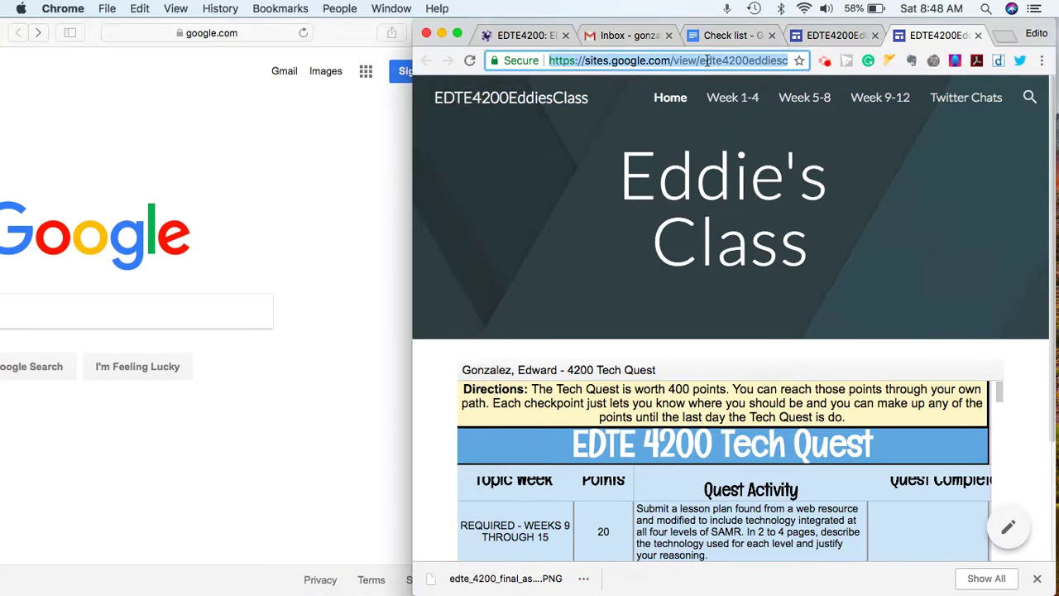
click(245, 33)
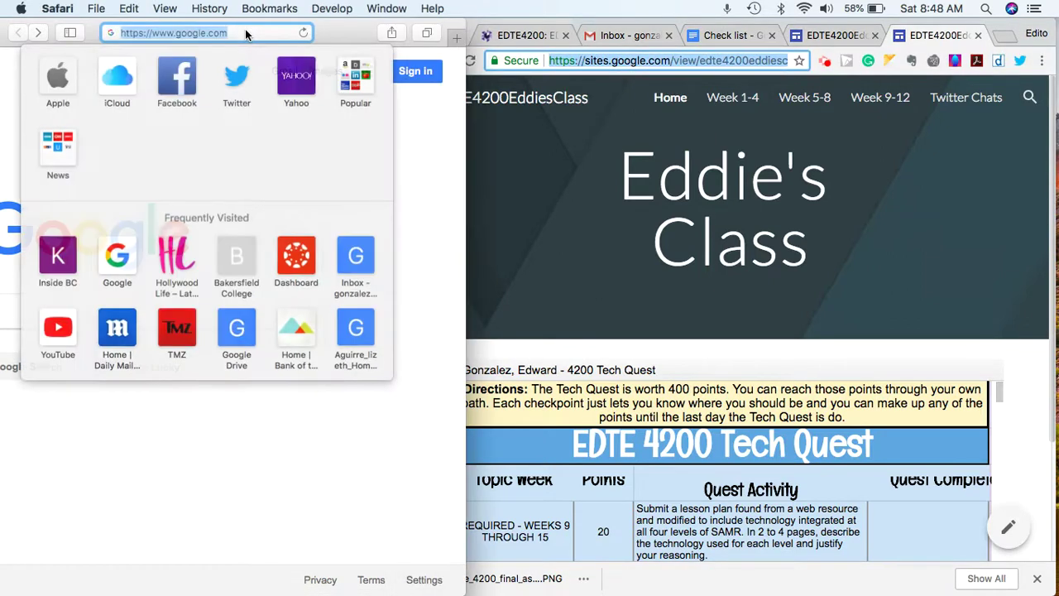
key(super+v)
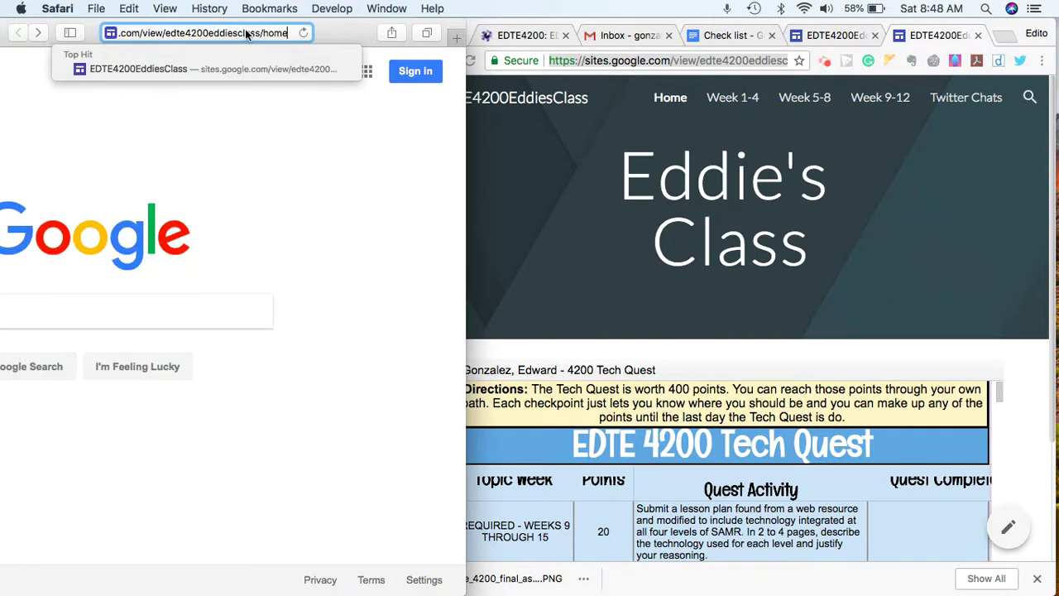
key(Return)
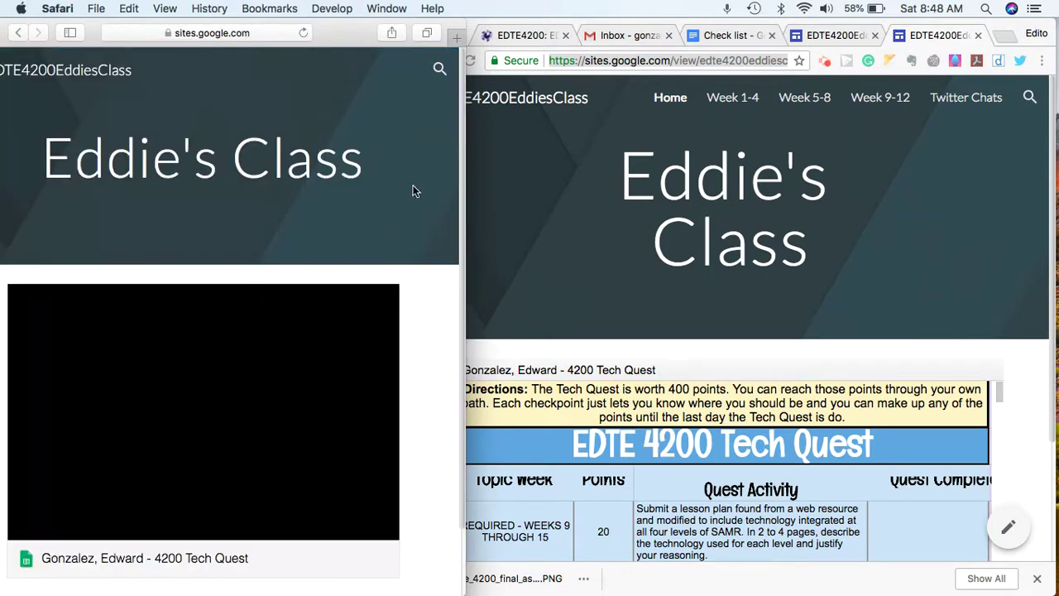
- Resize the Safari window and check the Tech Quest embed, which shows only a black box
mouse_move(463, 185)
mouse_down()
mouse_move(860, 179)
mouse_move(928, 199)
mouse_up()
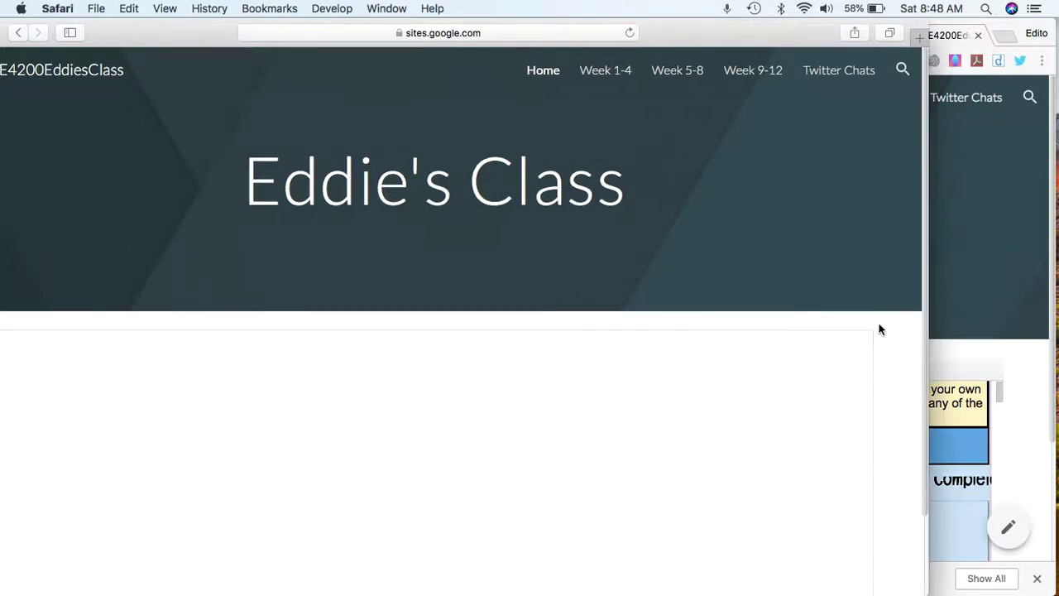
scroll(878, 329, down, 3)
scroll(879, 329, up, 2)
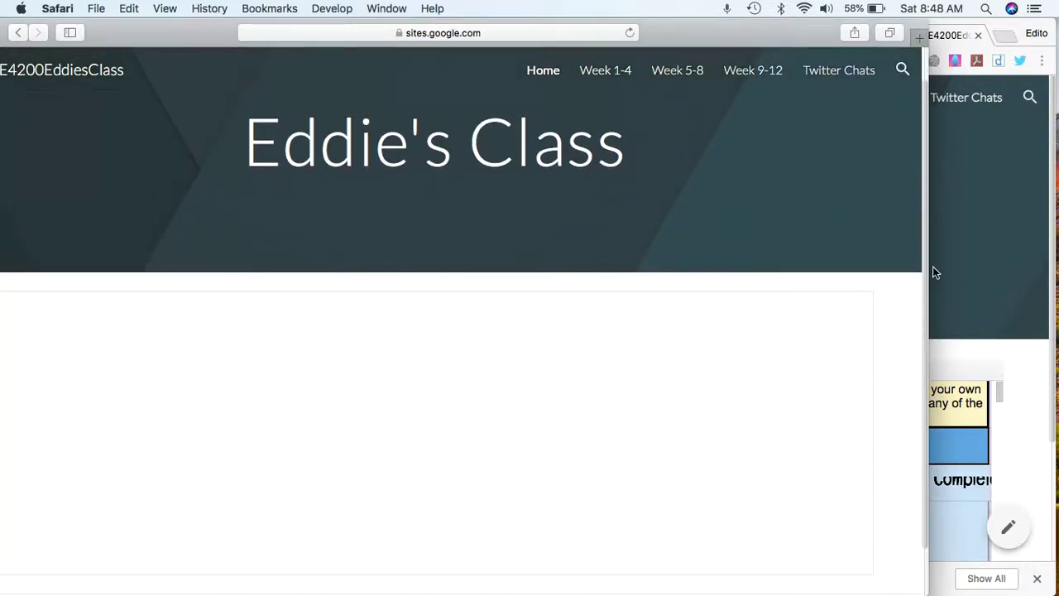
drag(931, 270, 513, 277)
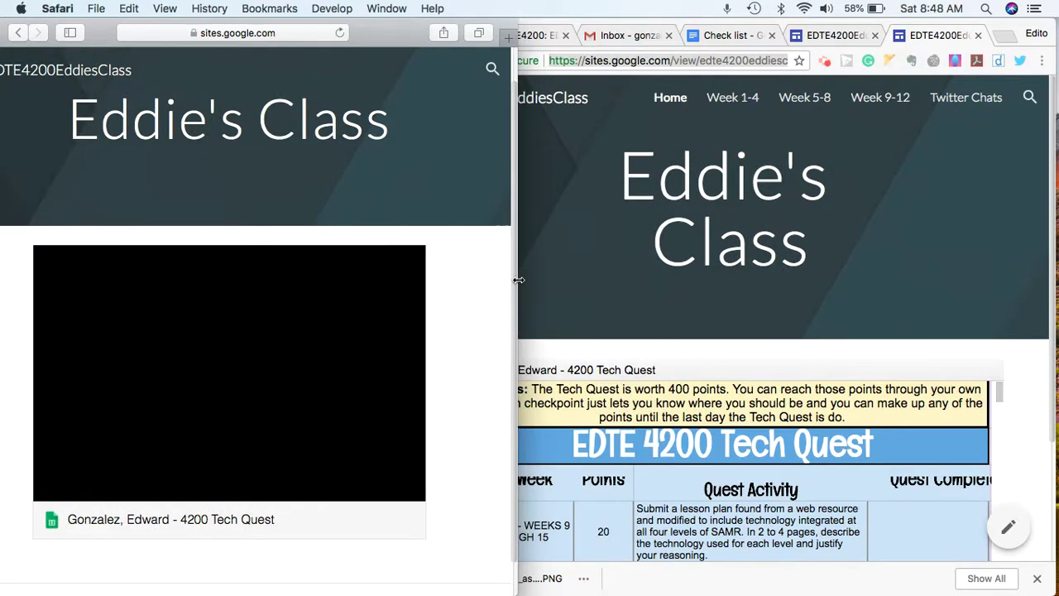
mouse_move(517, 280)
mouse_down()
mouse_move(560, 248)
mouse_move(686, 232)
mouse_move(548, 200)
mouse_move(464, 207)
mouse_up()
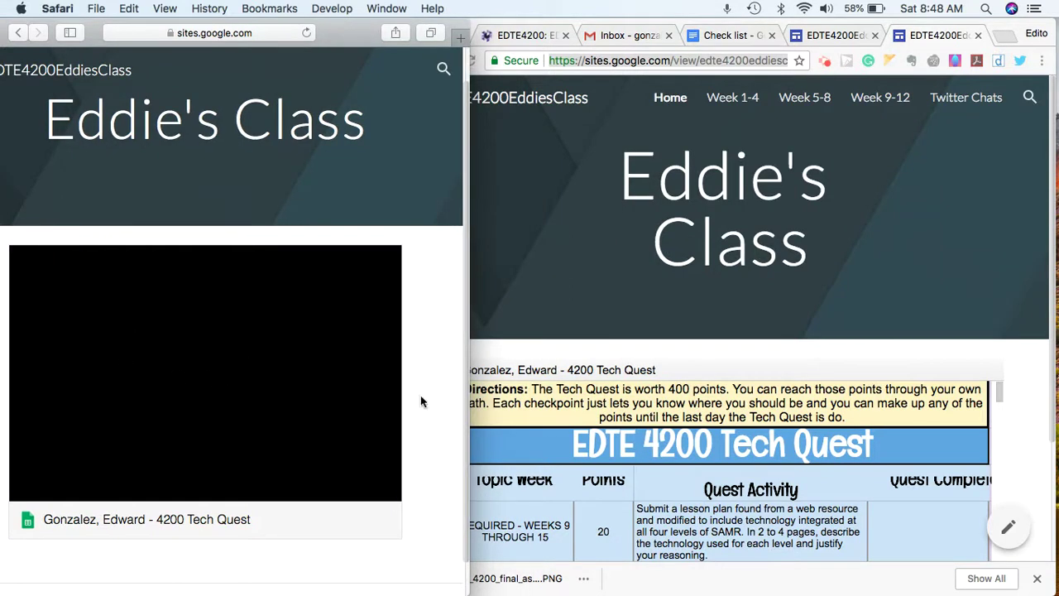
scroll(906, 347, down, 3)
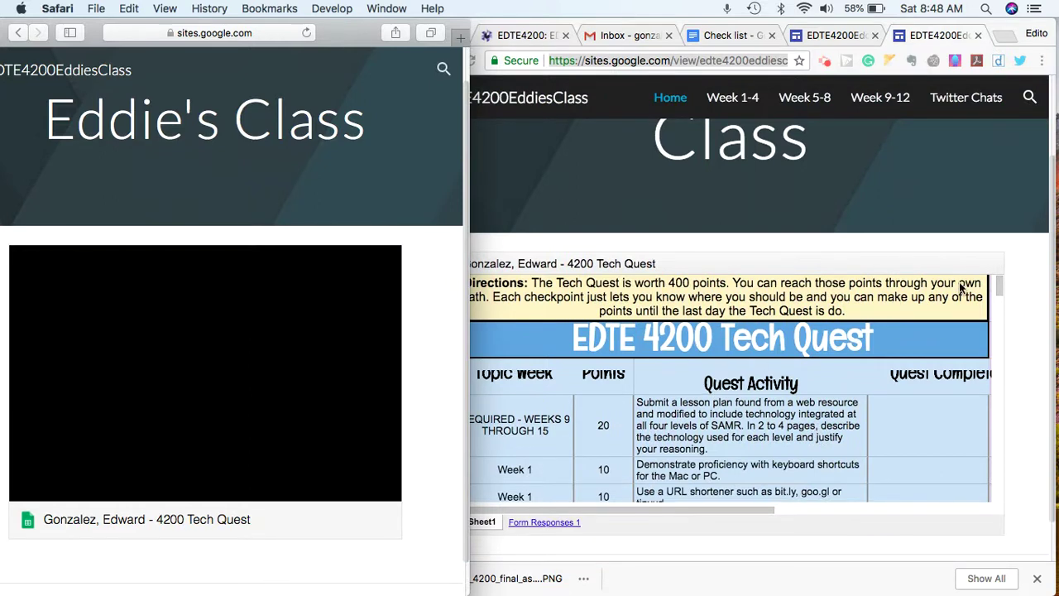
- Pop the embedded Tech Quest sheet out into its own Google Sheets tab
click(1034, 262)
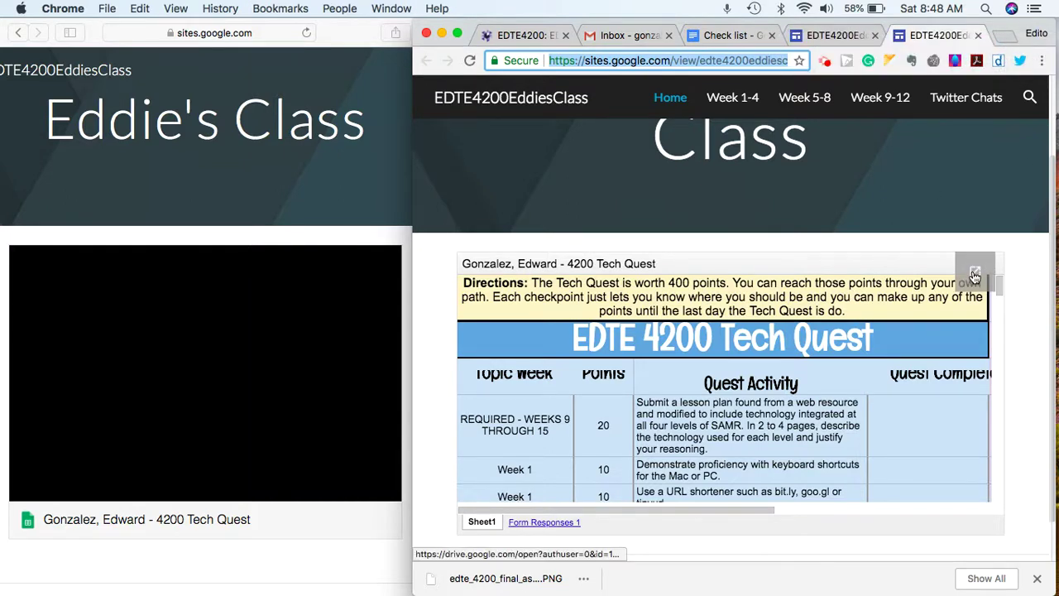
click(974, 276)
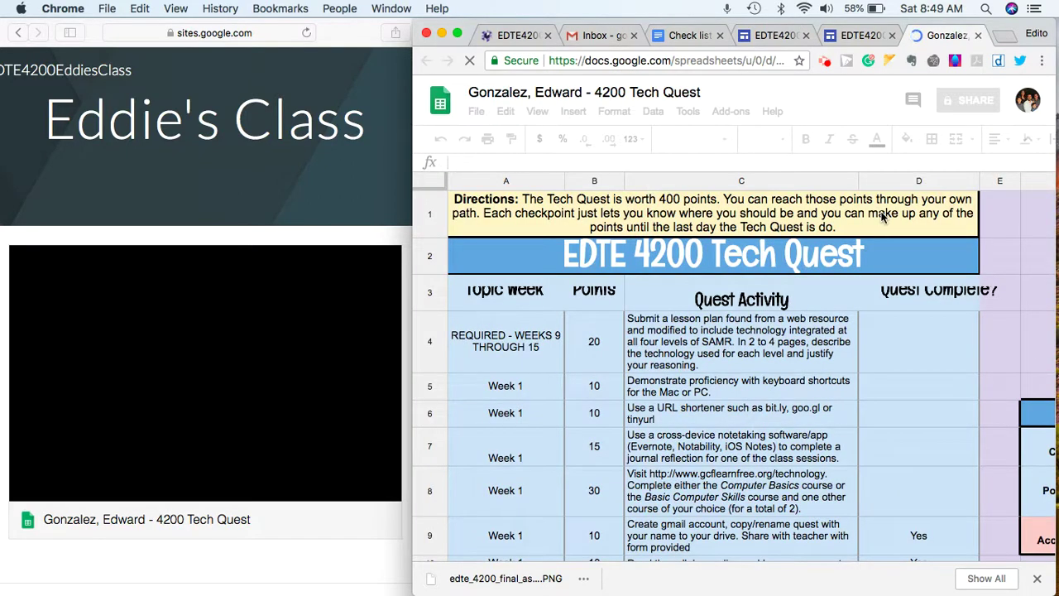
click(852, 35)
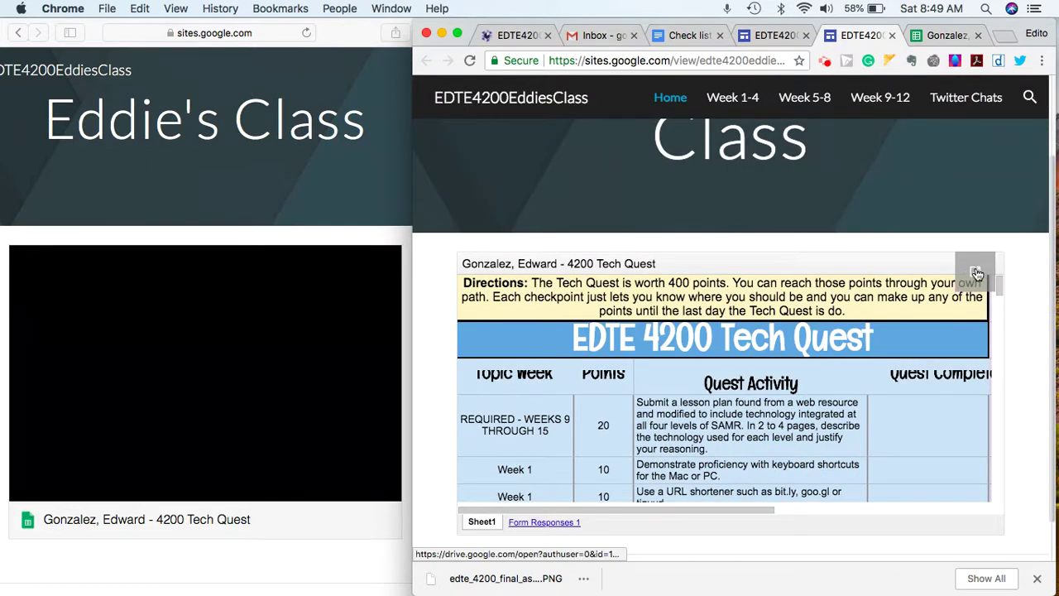
click(936, 35)
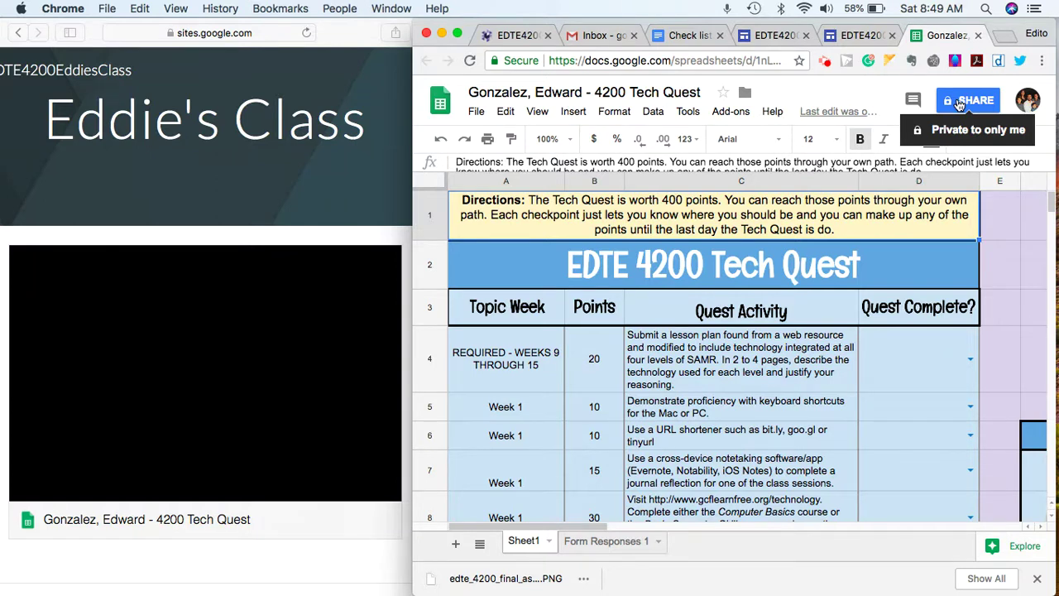
- Change the Tech Quest sheet's link sharing to 'On - Anyone with the link' (Can view) and save
click(960, 101)
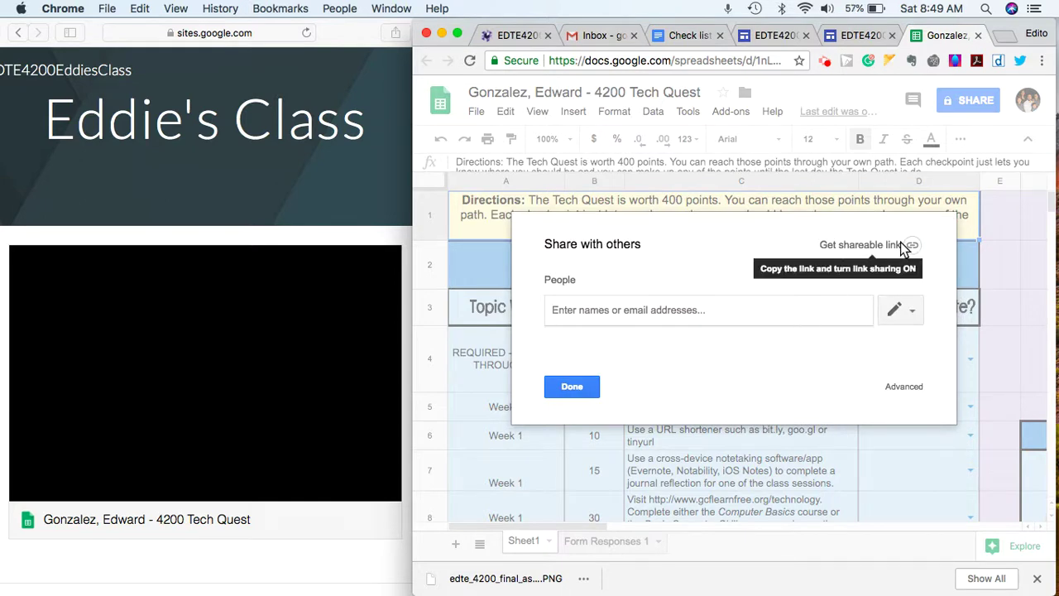
click(910, 388)
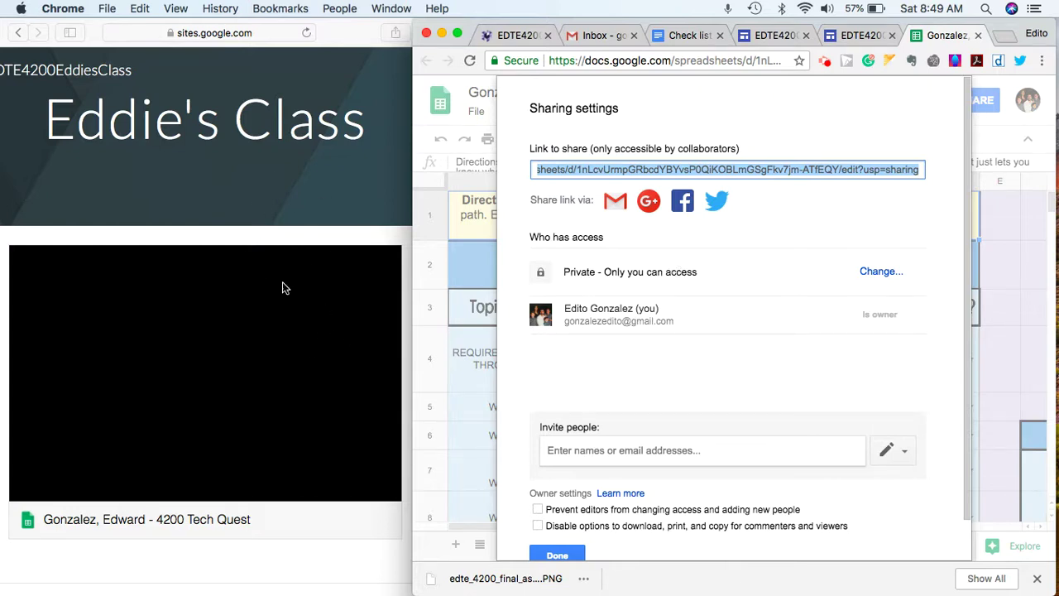
click(882, 272)
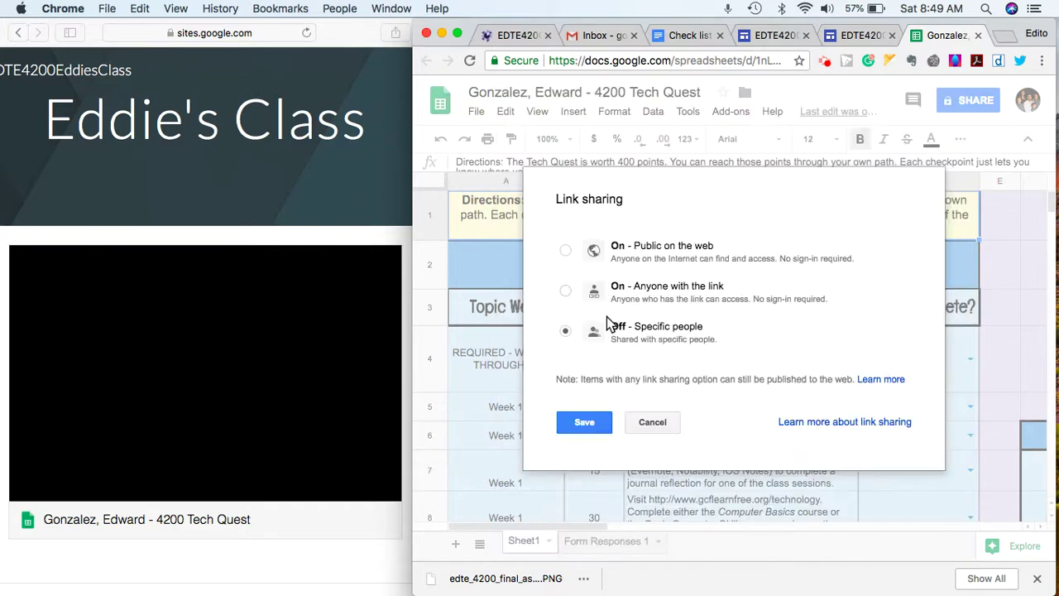
click(566, 292)
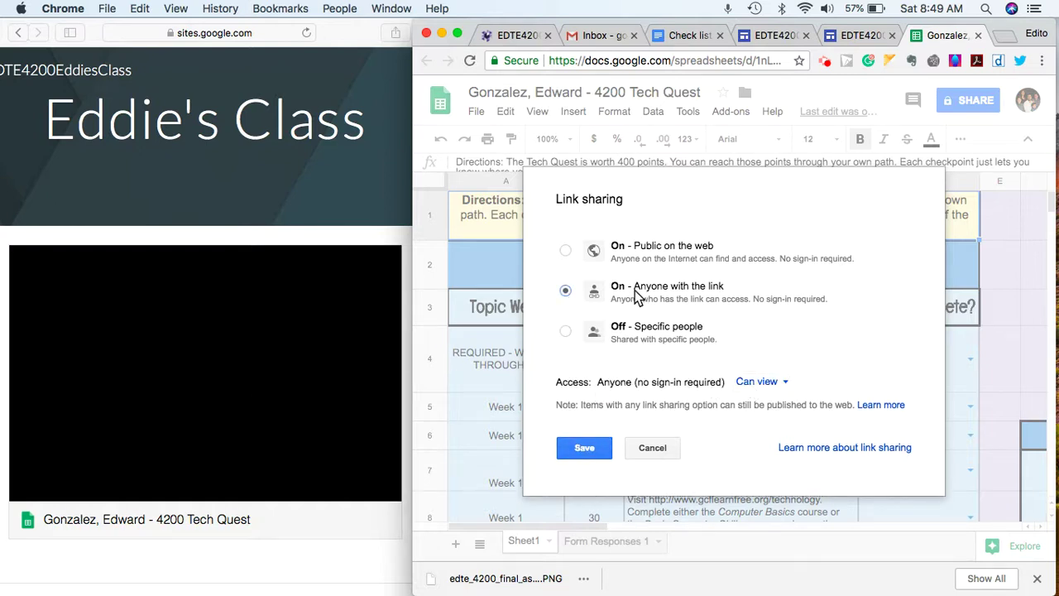
click(584, 448)
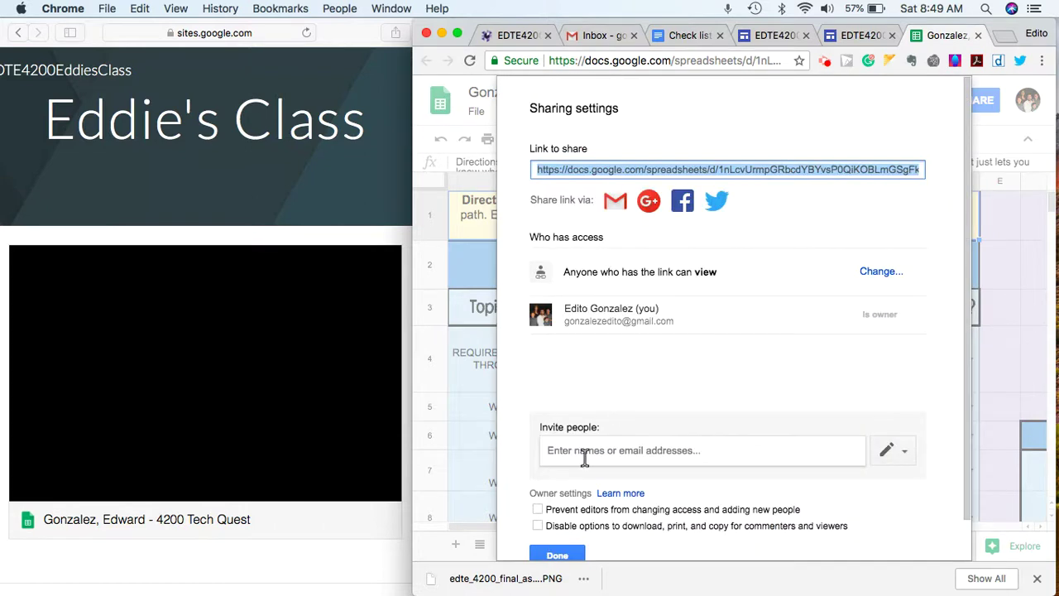
click(544, 551)
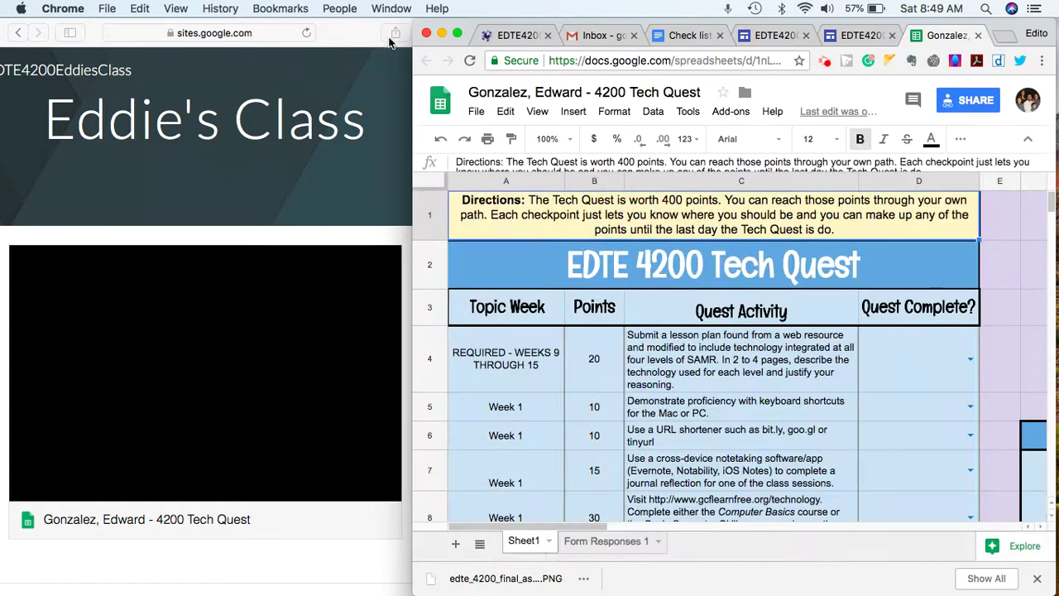
- Reload the published class site in Safari and widen it to see the embedded Tech Quest sheet
click(364, 41)
click(307, 33)
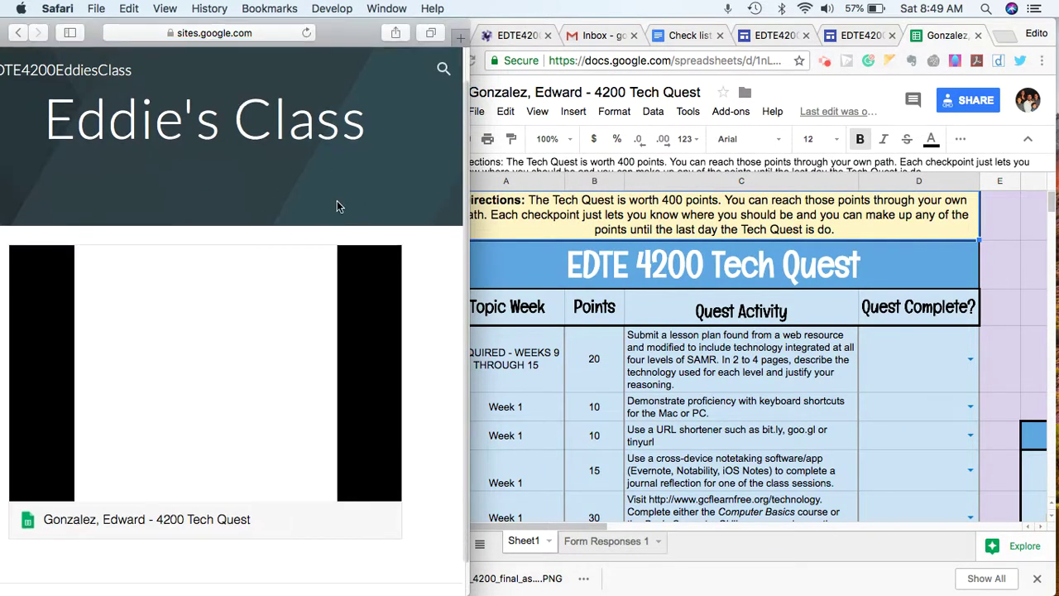
drag(470, 186, 943, 191)
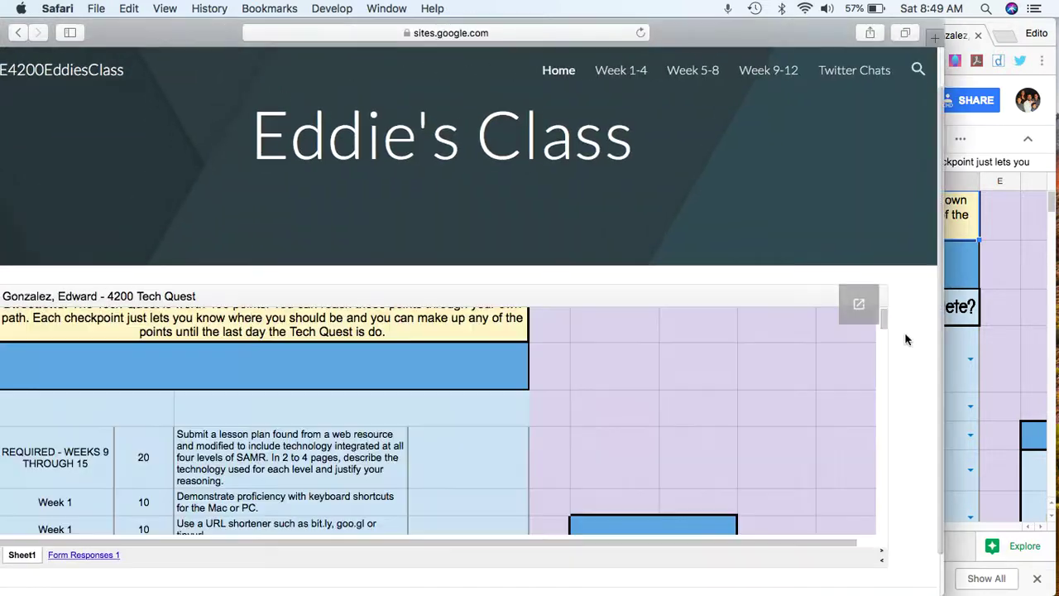
scroll(904, 331, down, 2)
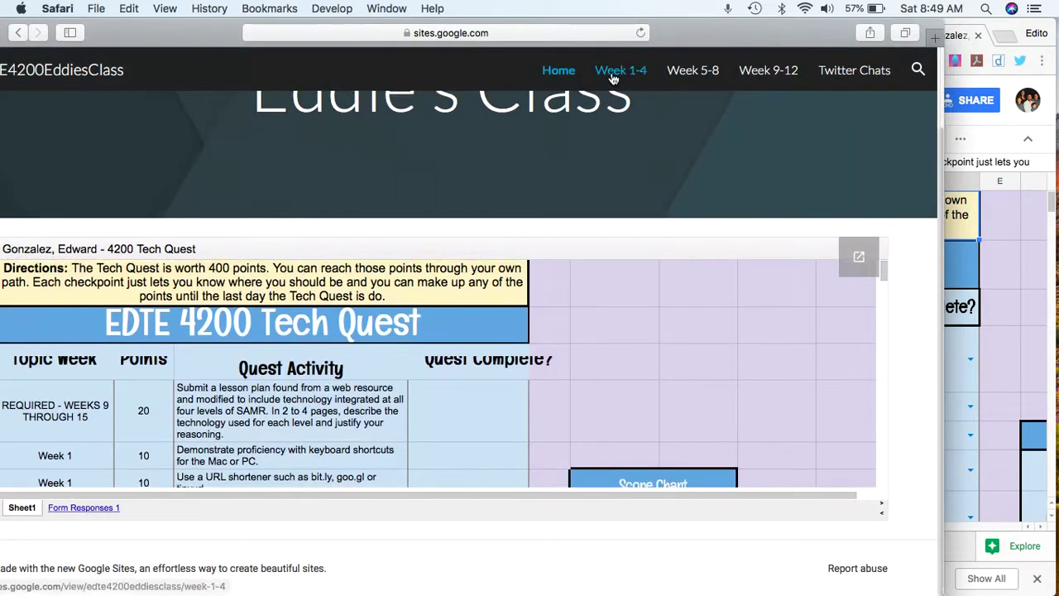
- Visit the Week 1-4 and Home pages, then shrink Safari to reveal the spreadsheet window
click(622, 72)
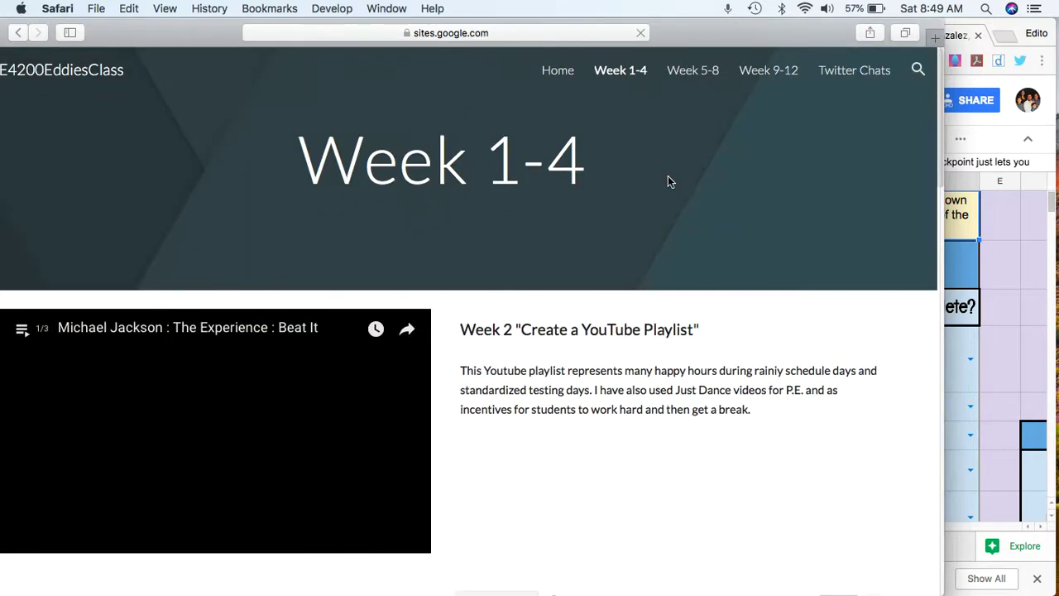
click(557, 70)
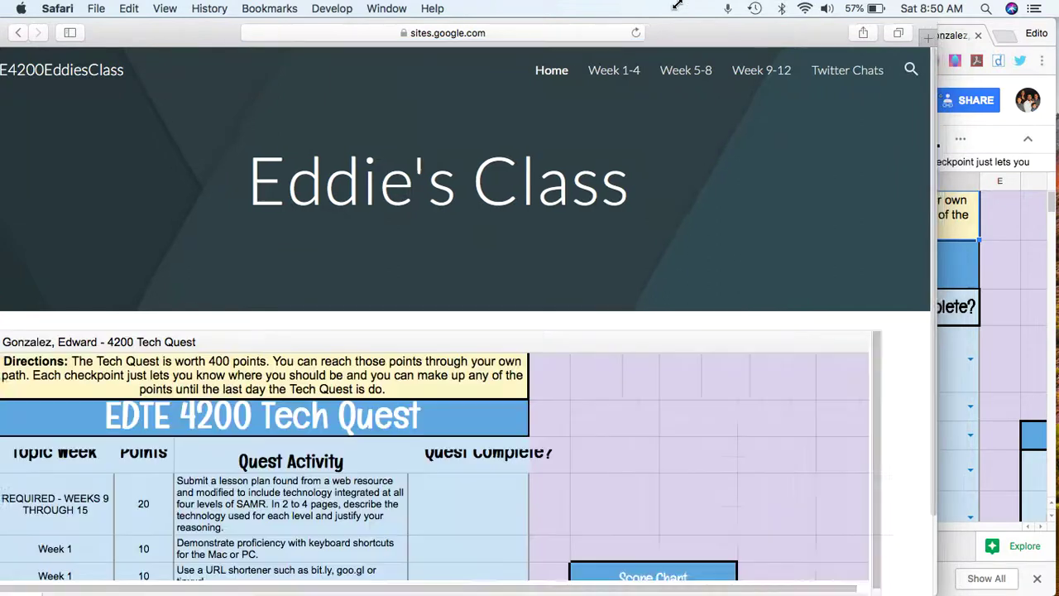
drag(944, 24, 406, 4)
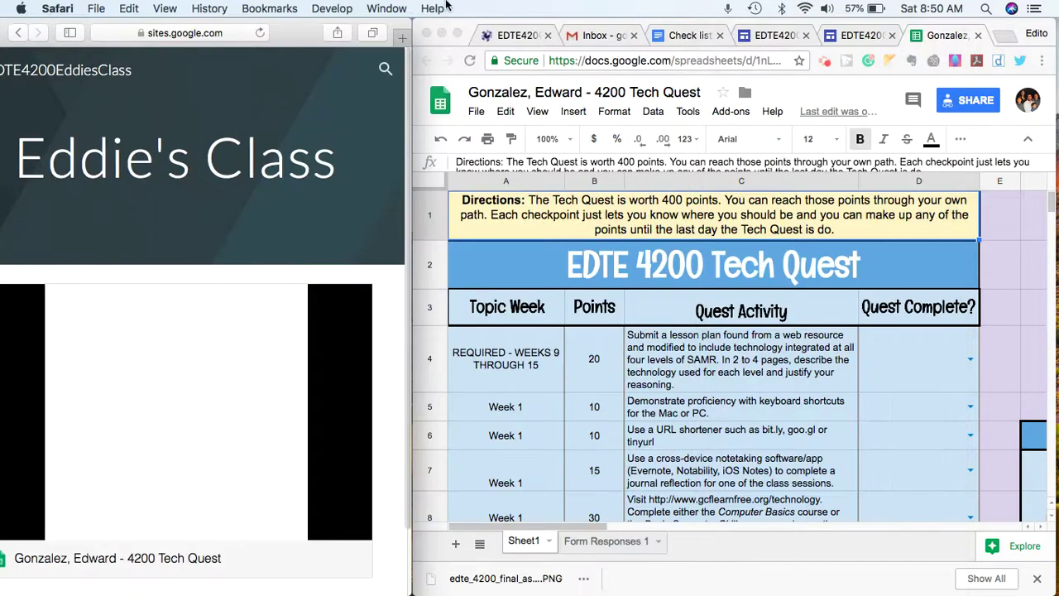
click(415, 22)
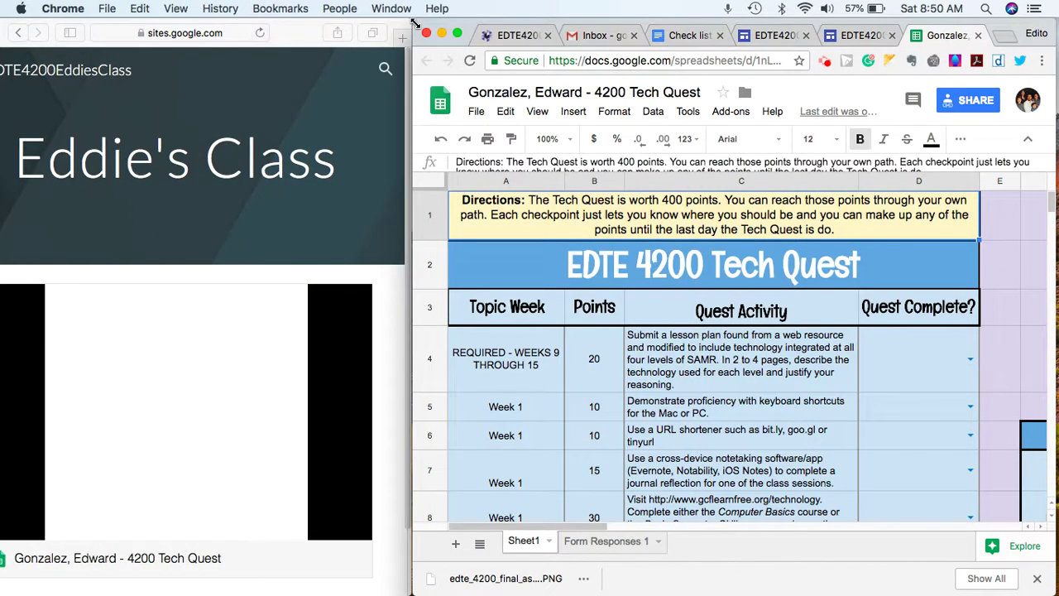
- Copy the Eddie's Class published site link from the Sites editor's link dialog
drag(408, 21, 75, 21)
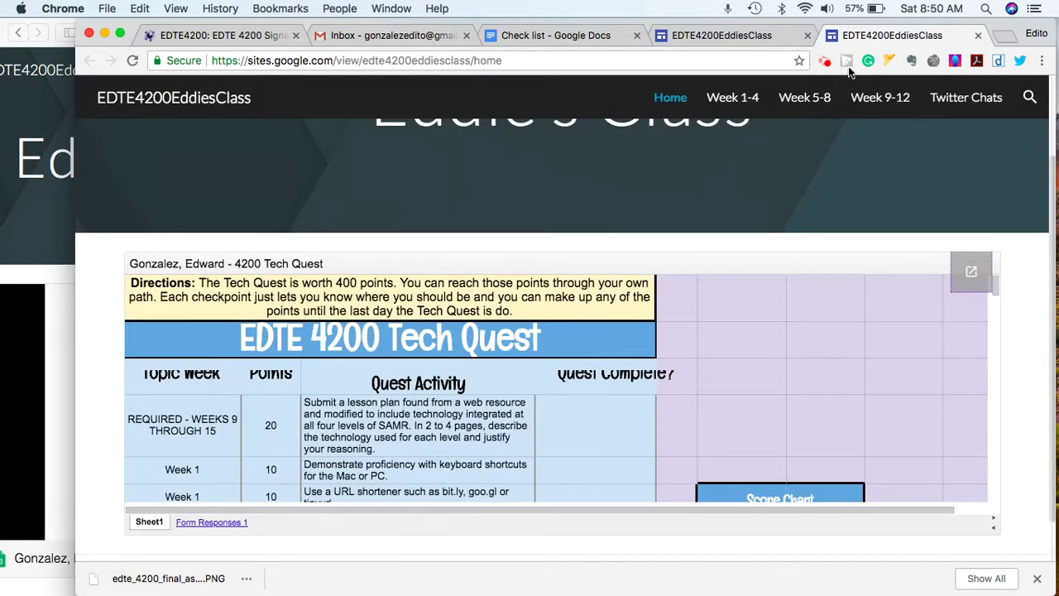
click(735, 38)
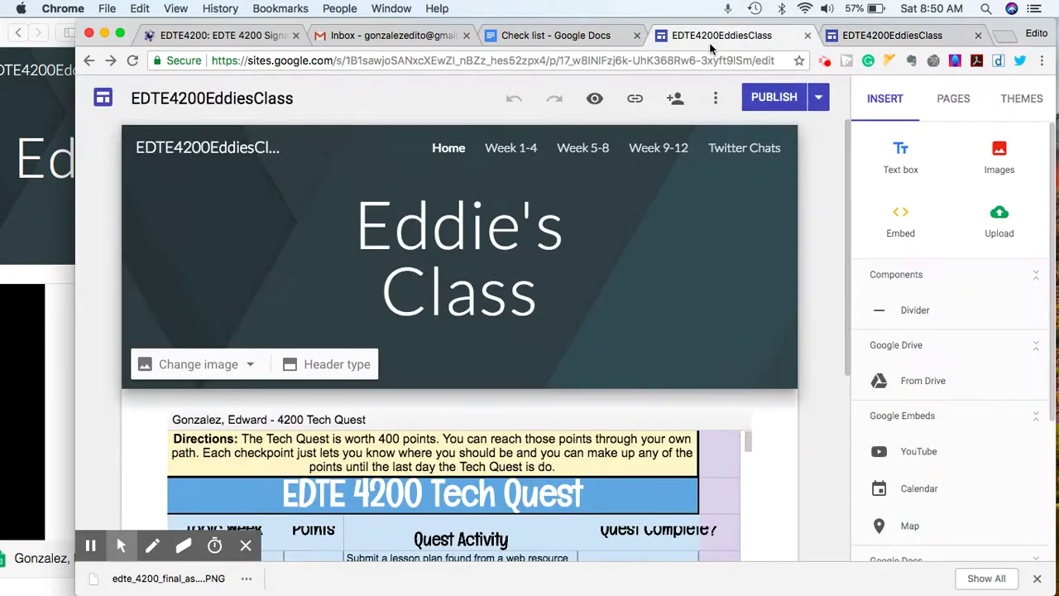
click(635, 99)
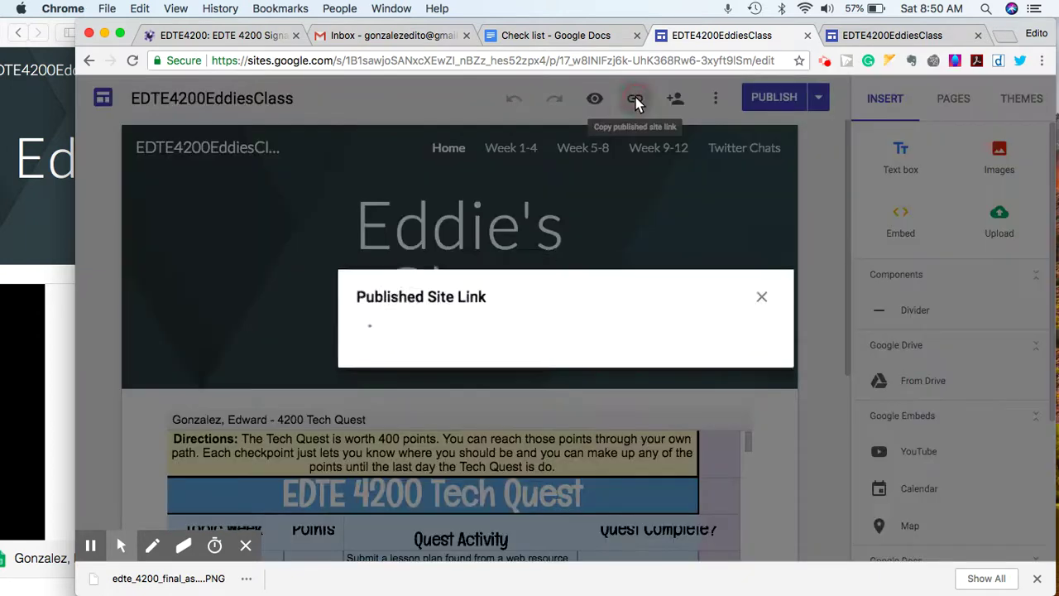
click(736, 327)
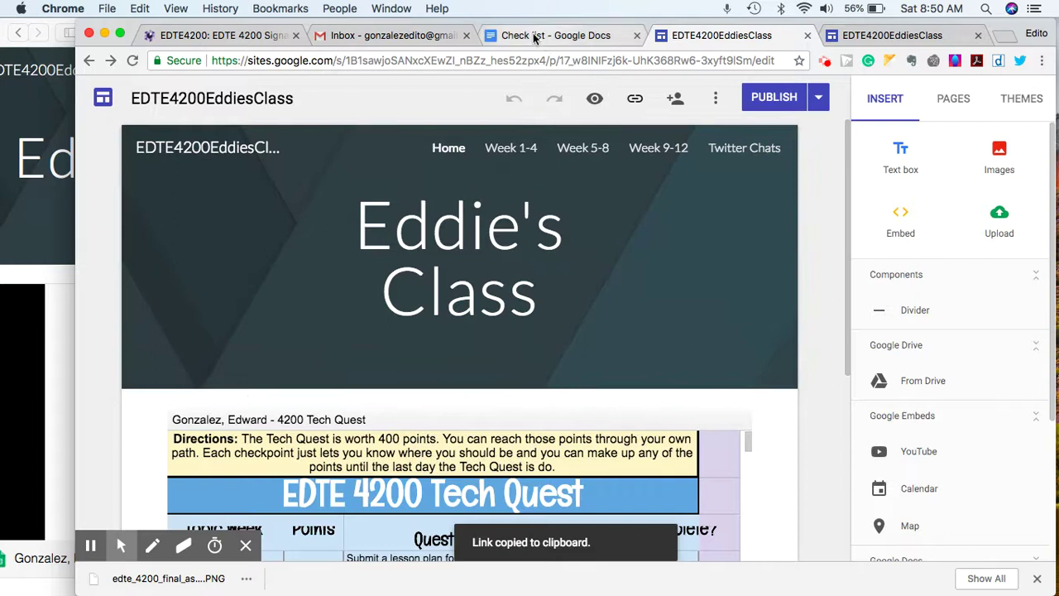
click(251, 37)
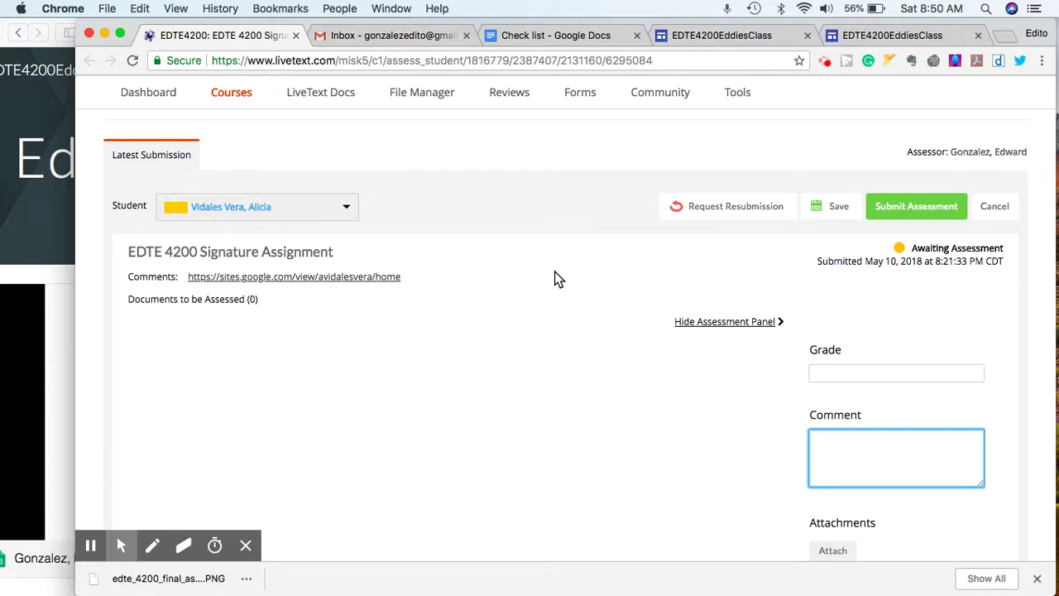
scroll(554, 271, down, 1)
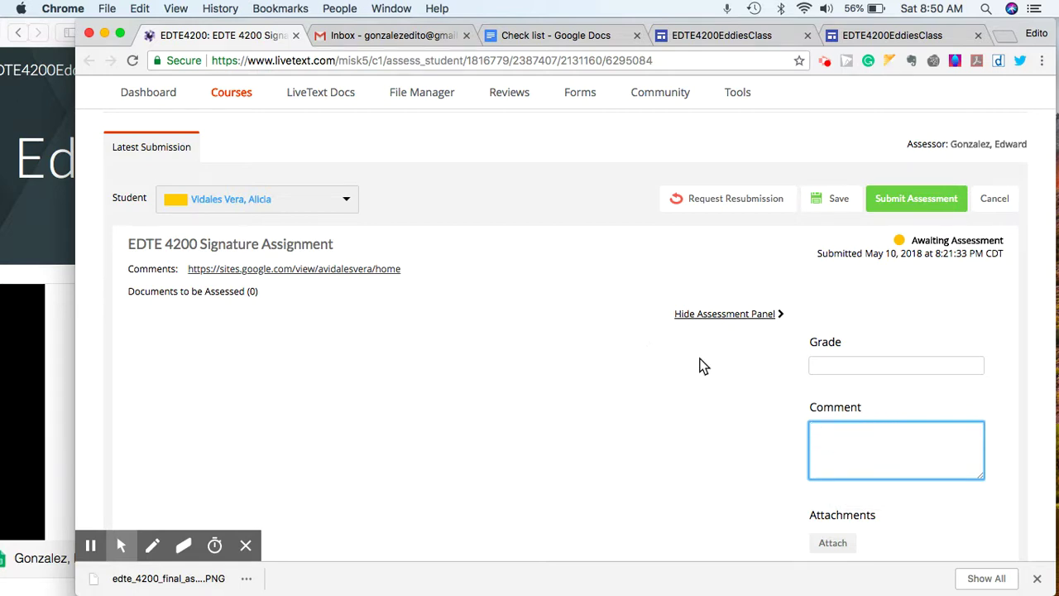
click(842, 428)
key(super+v)
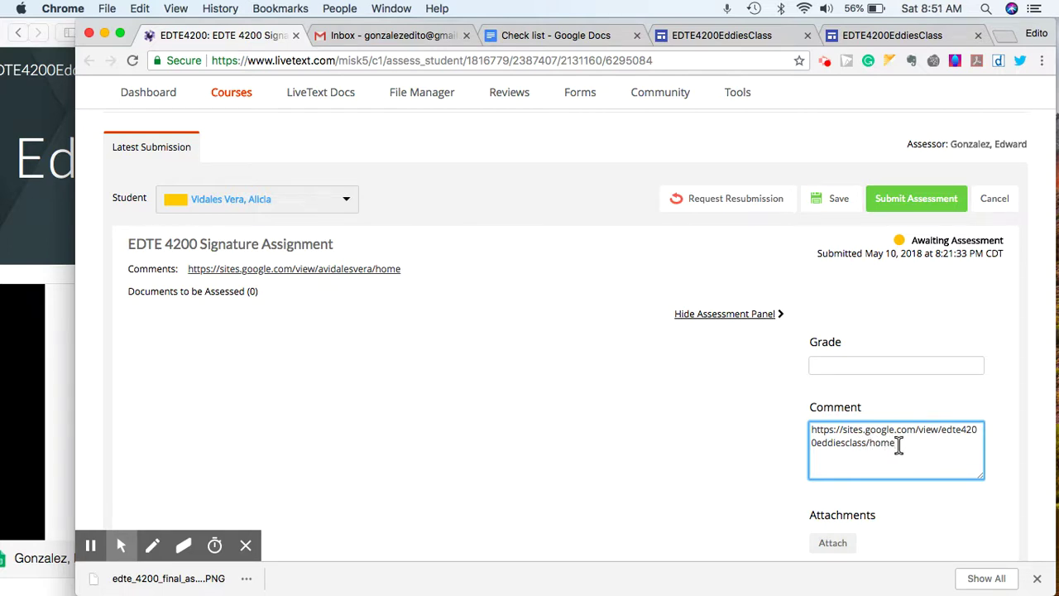
- Recopy the published site link from the Sites editor and return to LiveText
click(720, 35)
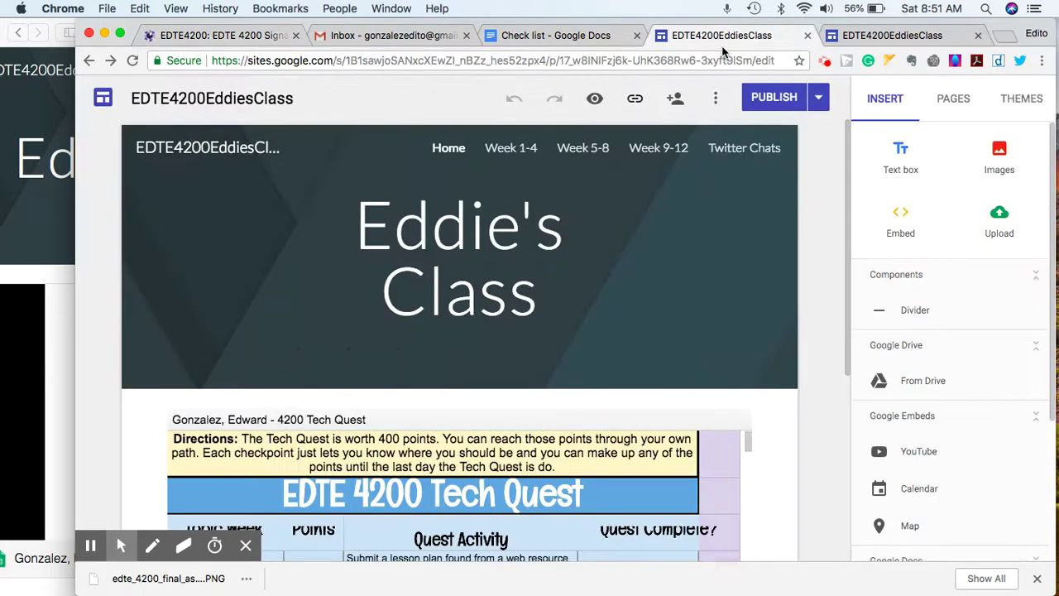
click(635, 98)
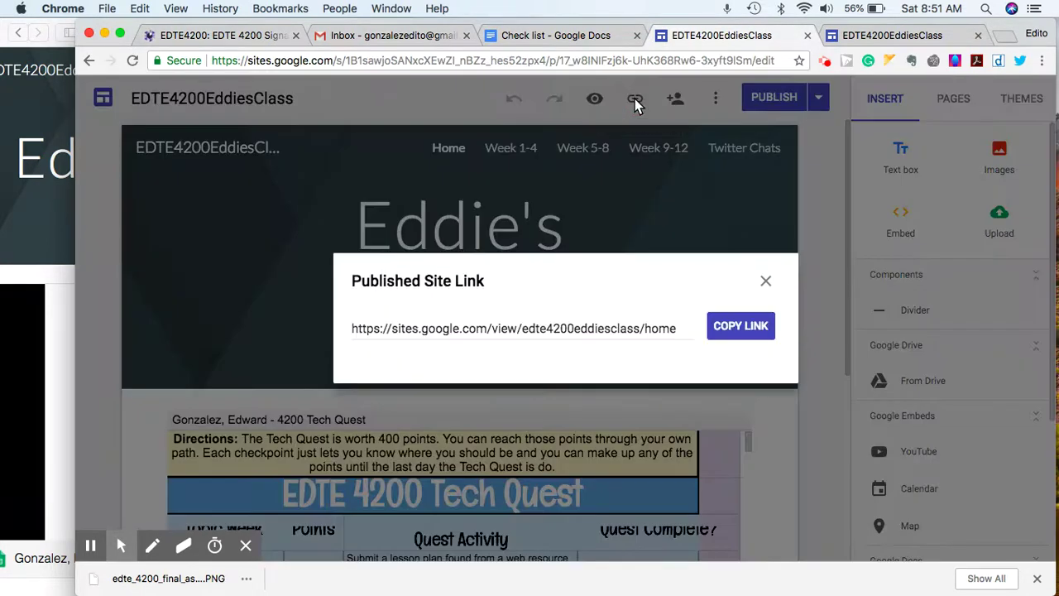
click(727, 319)
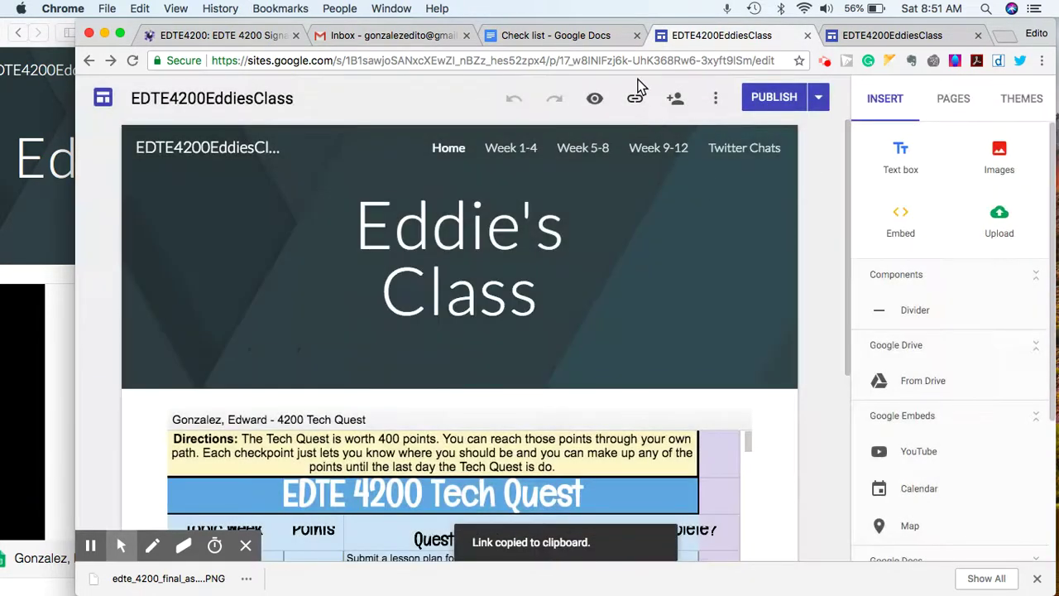
click(243, 38)
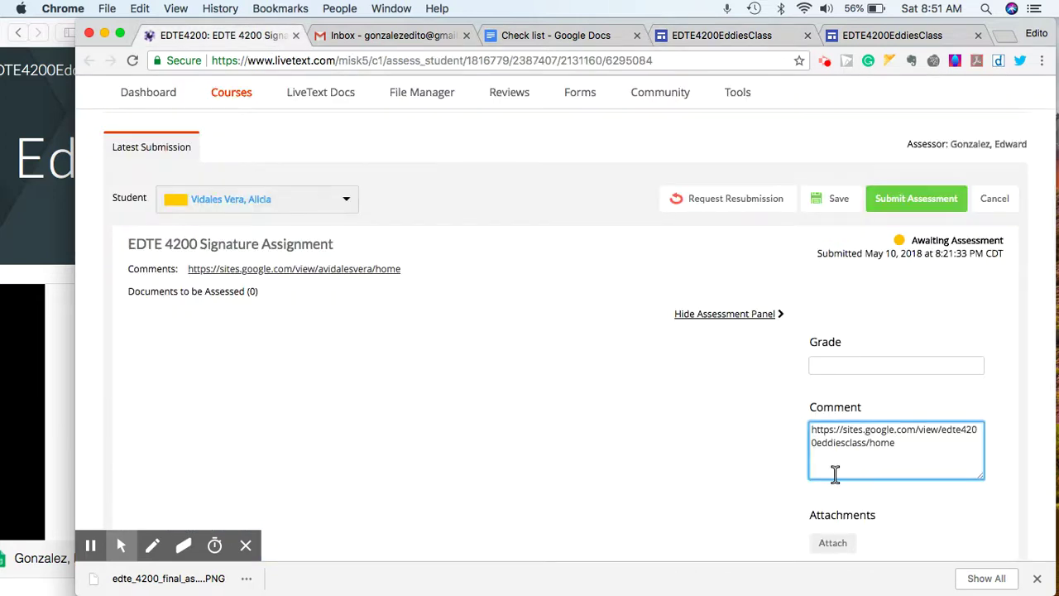
scroll(844, 434, down, 2)
scroll(844, 434, down, 2)
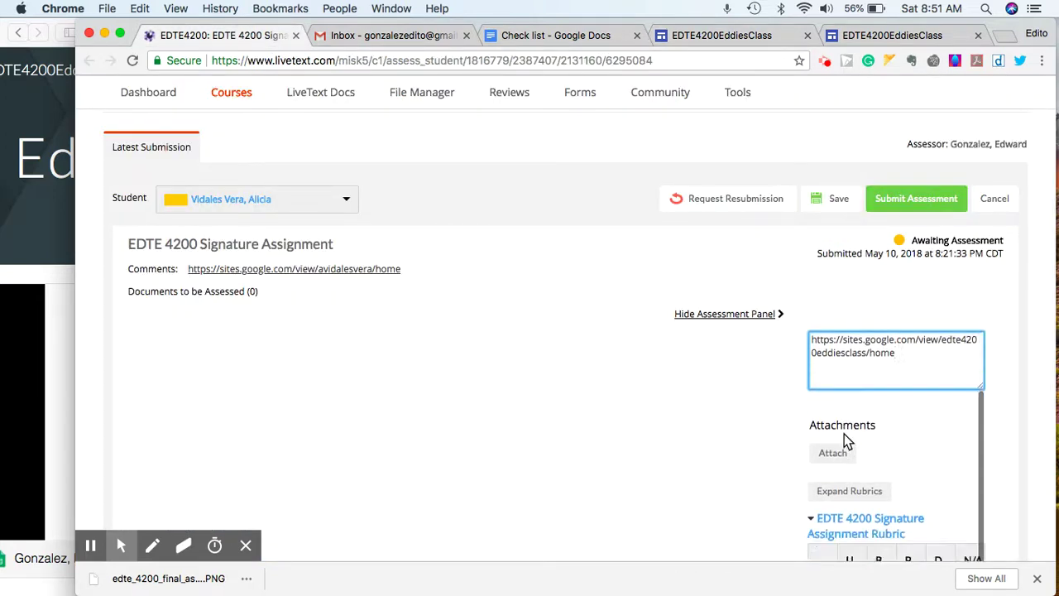
scroll(844, 434, down, 2)
scroll(844, 434, up, 3)
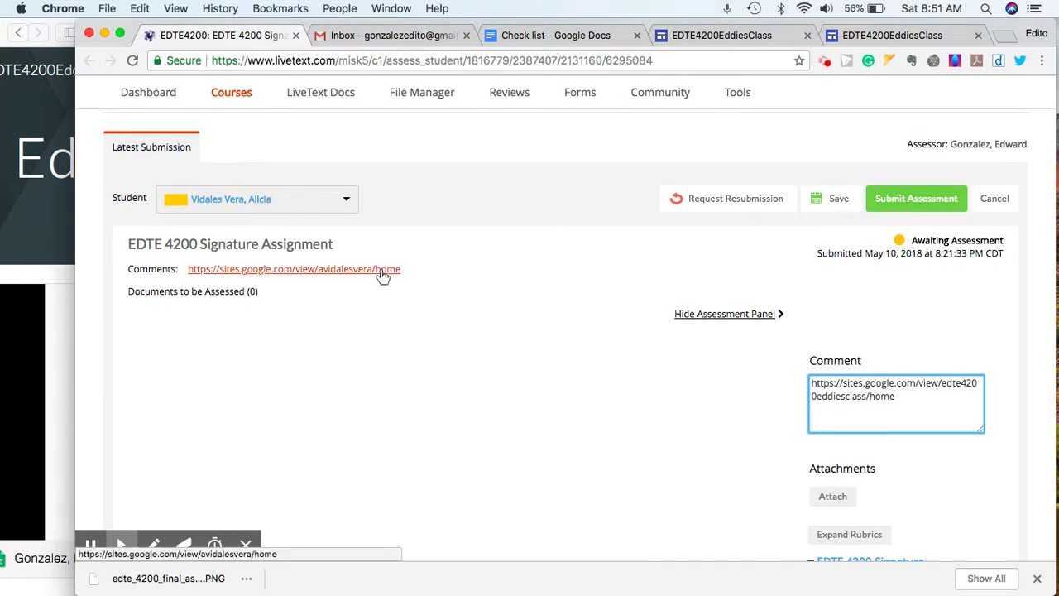
scroll(724, 420, down, 1)
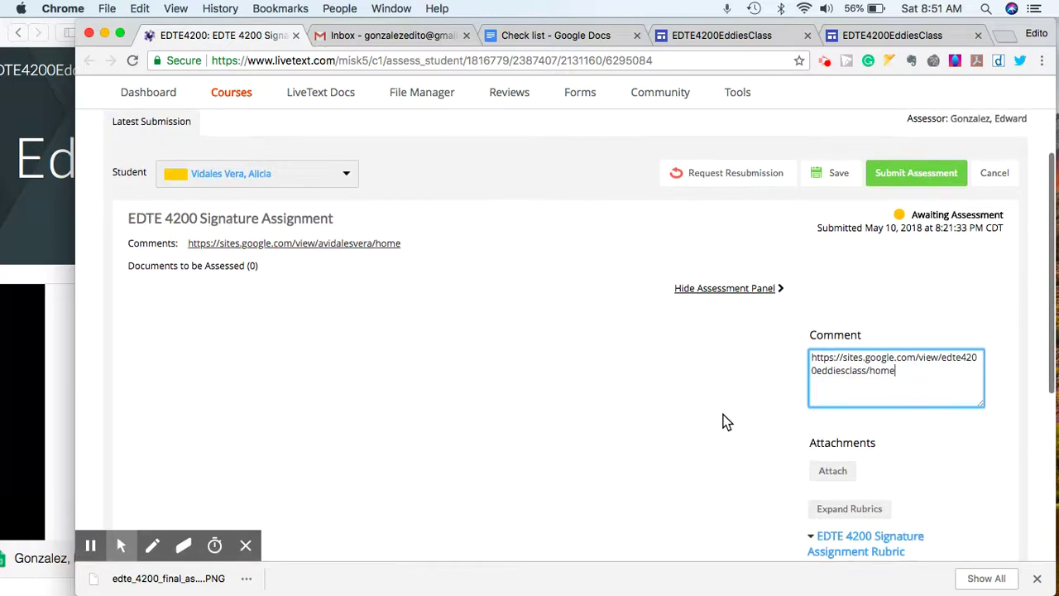
scroll(724, 422, up, 1)
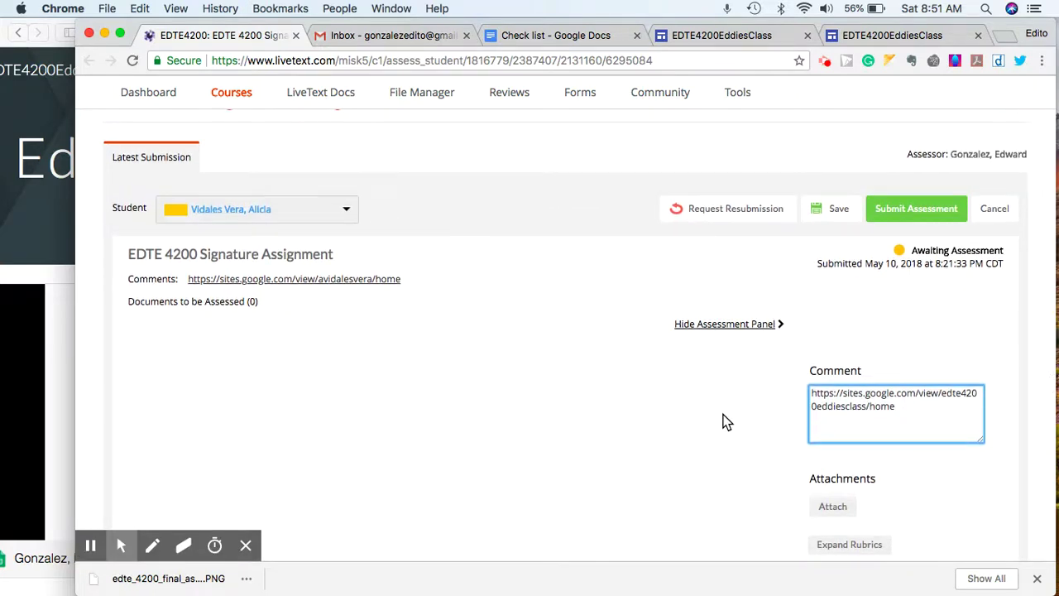